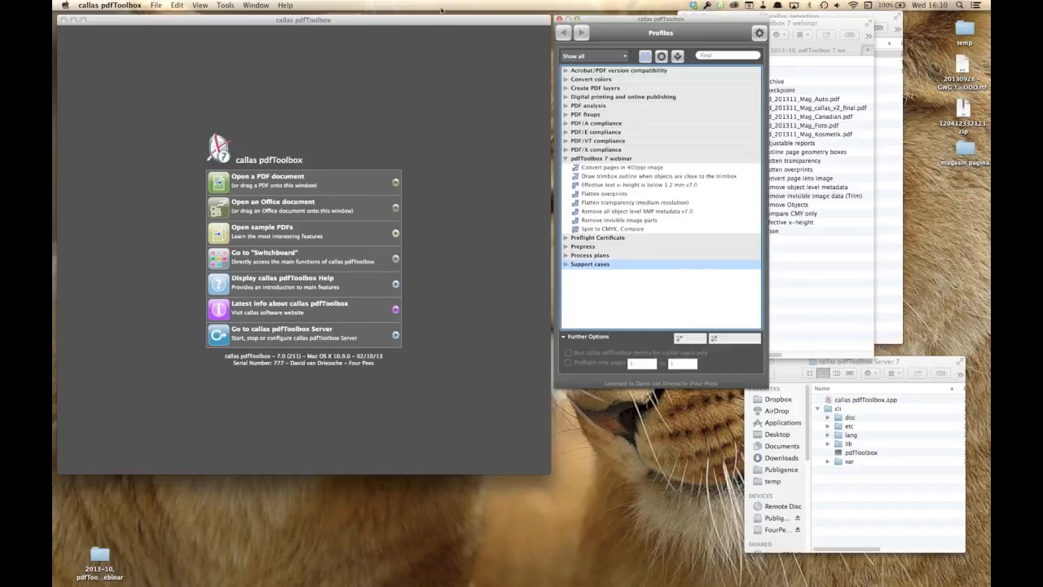
- Open the server overview, place its window mid-screen, and look over the available server, satellite and remote connection commands
click(226, 6)
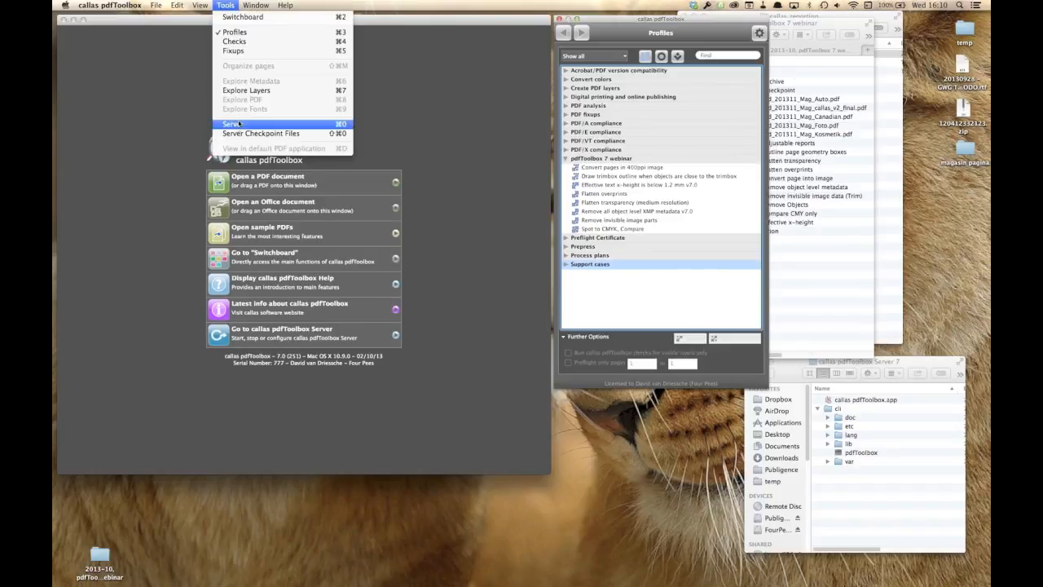
click(238, 124)
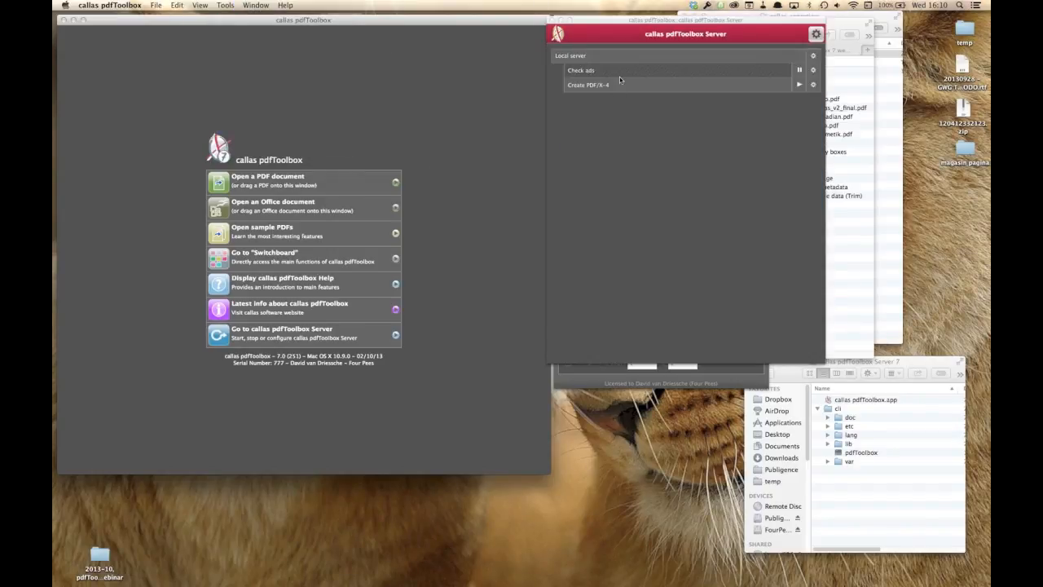
click(633, 27)
drag(632, 27, 429, 104)
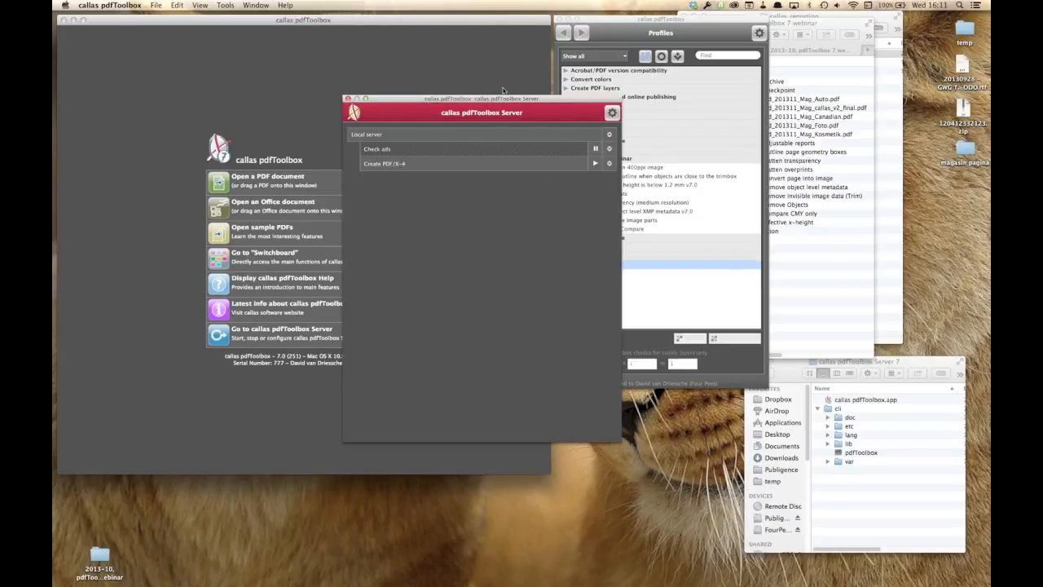
click(612, 112)
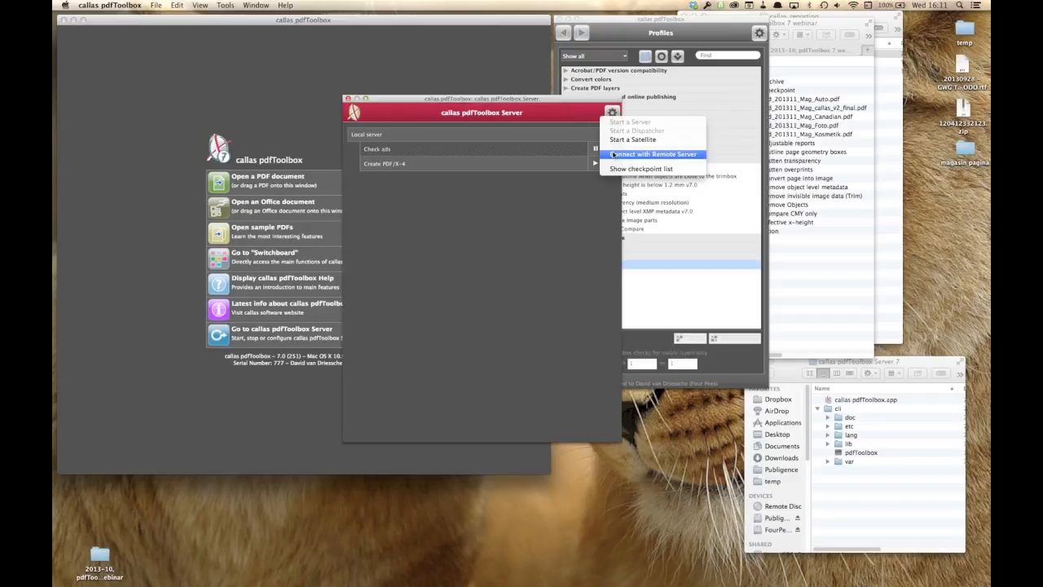
click(477, 238)
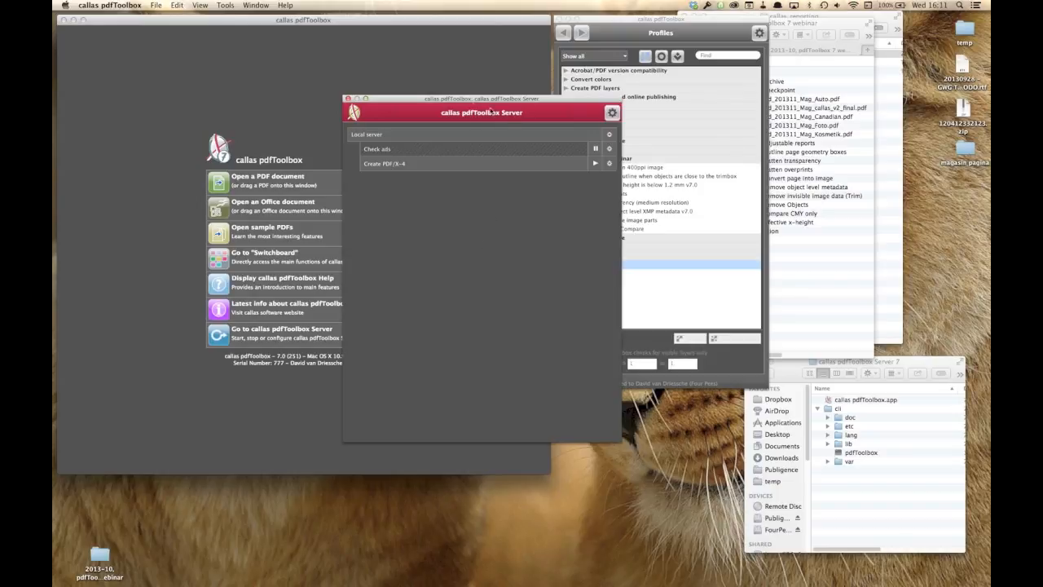
drag(491, 98, 498, 112)
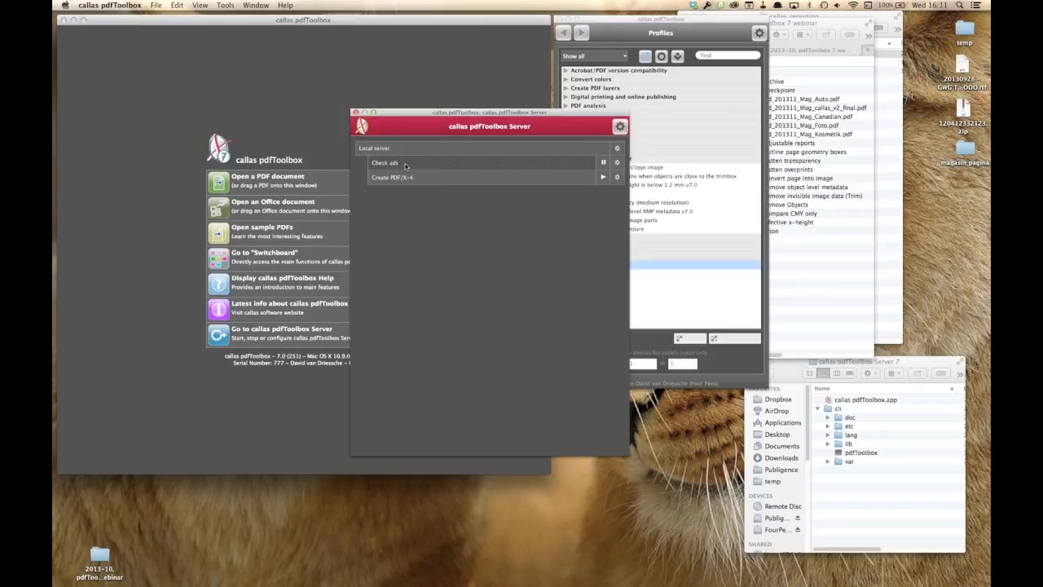
- Open the "Check ads" job for editing and move its window so all job settings are in view
click(616, 163)
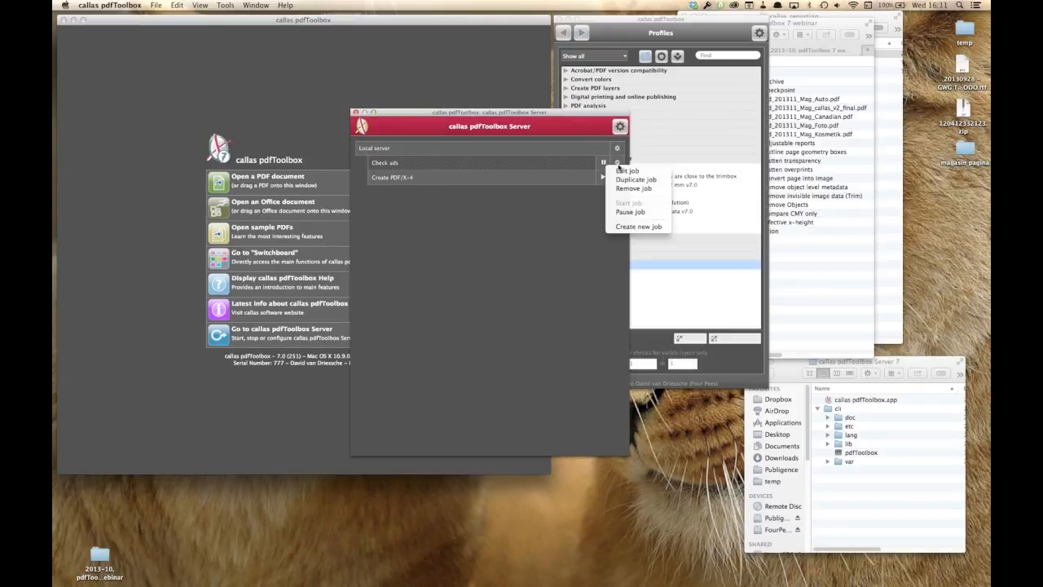
click(635, 172)
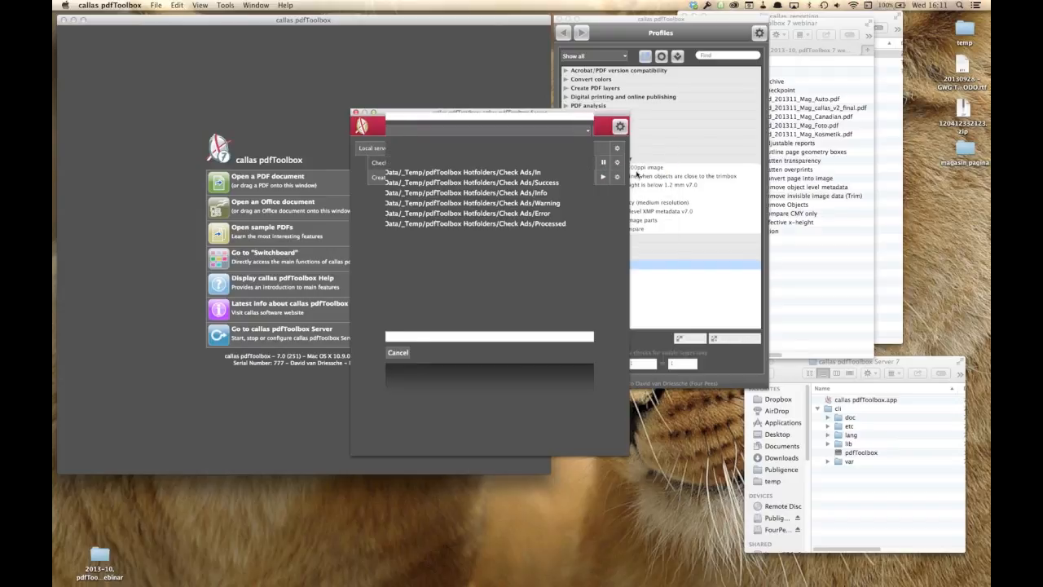
drag(502, 67, 609, 24)
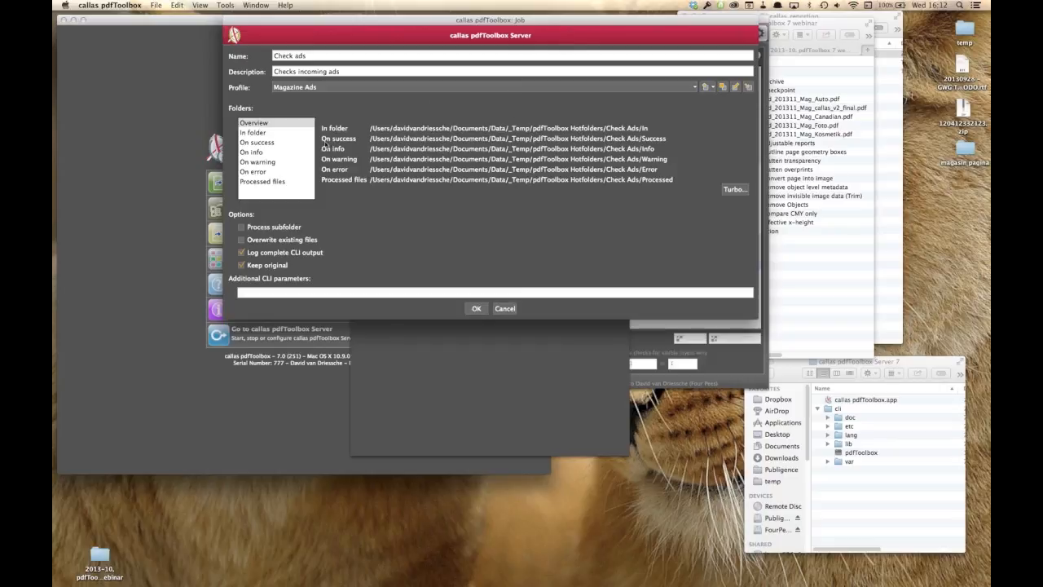
- Review the "Check ads" job's report and checkpoint settings for the On success, On info, On warning and On error folders
click(267, 144)
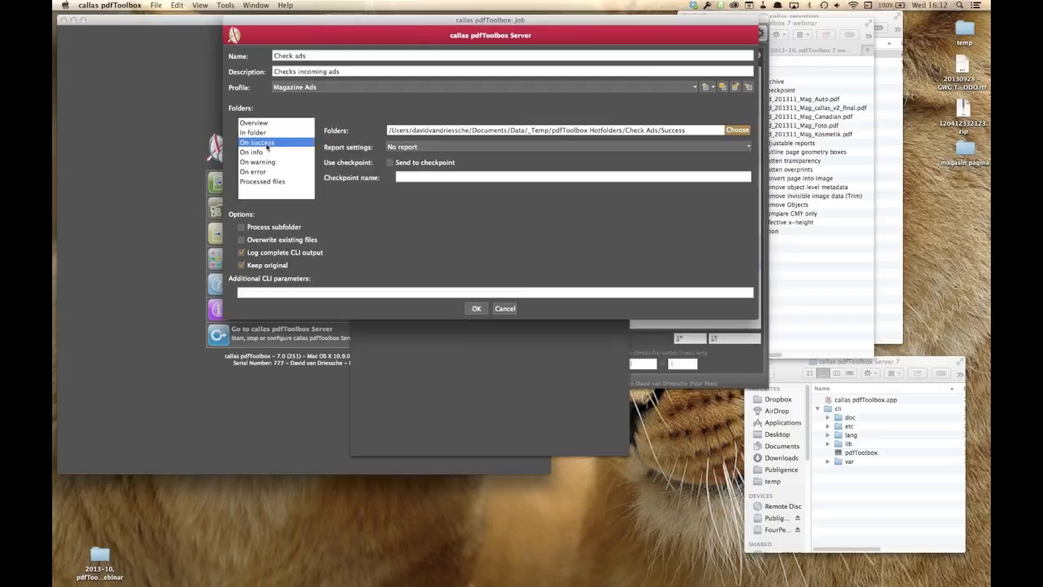
click(272, 153)
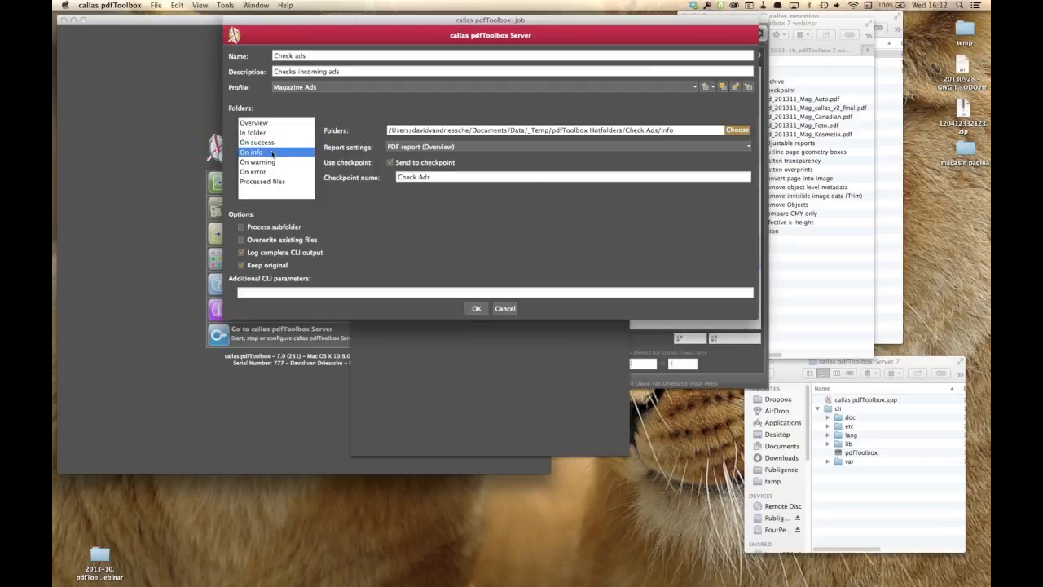
click(275, 144)
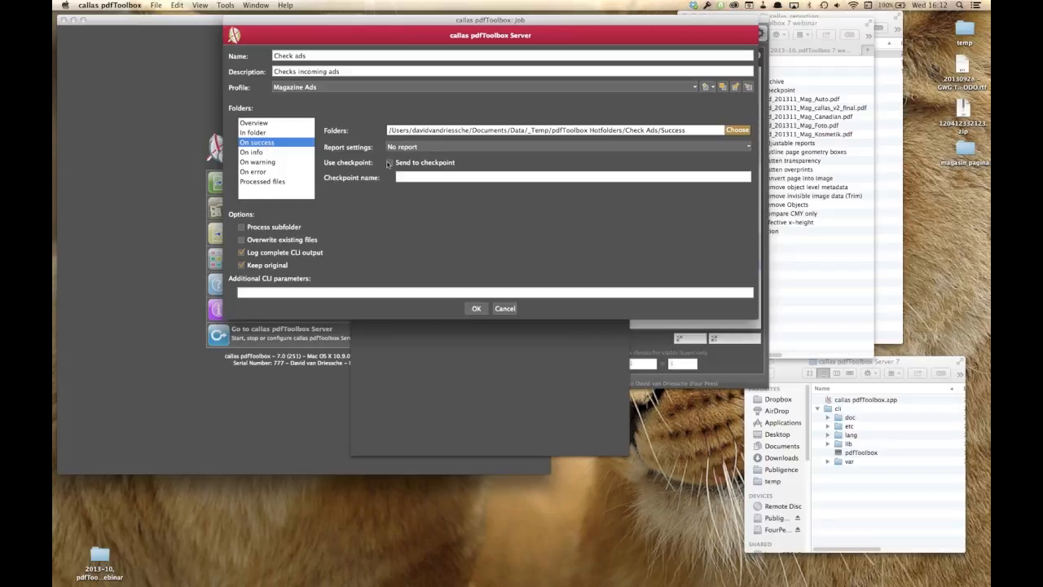
click(262, 153)
click(265, 163)
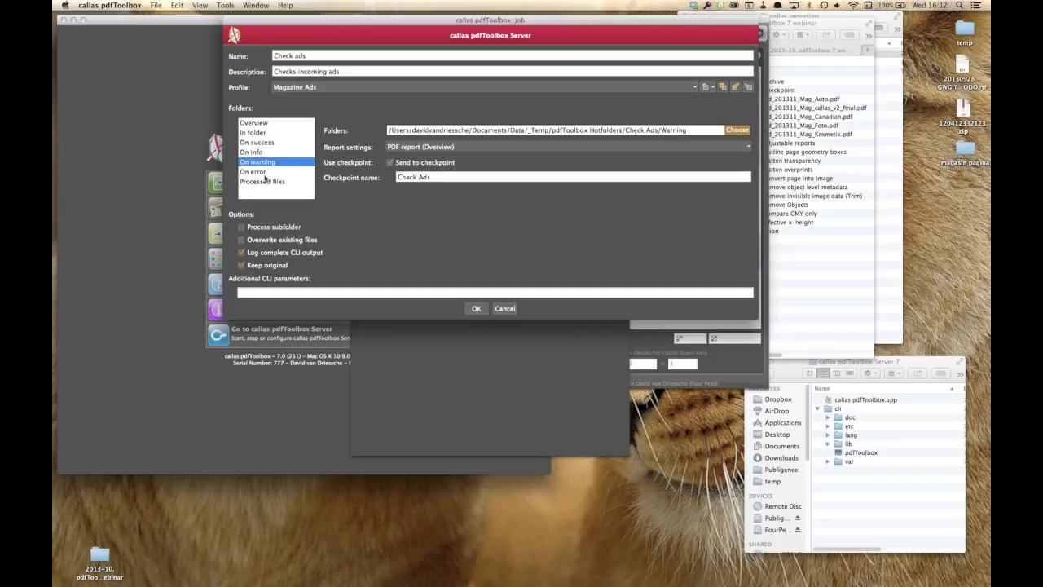
click(265, 172)
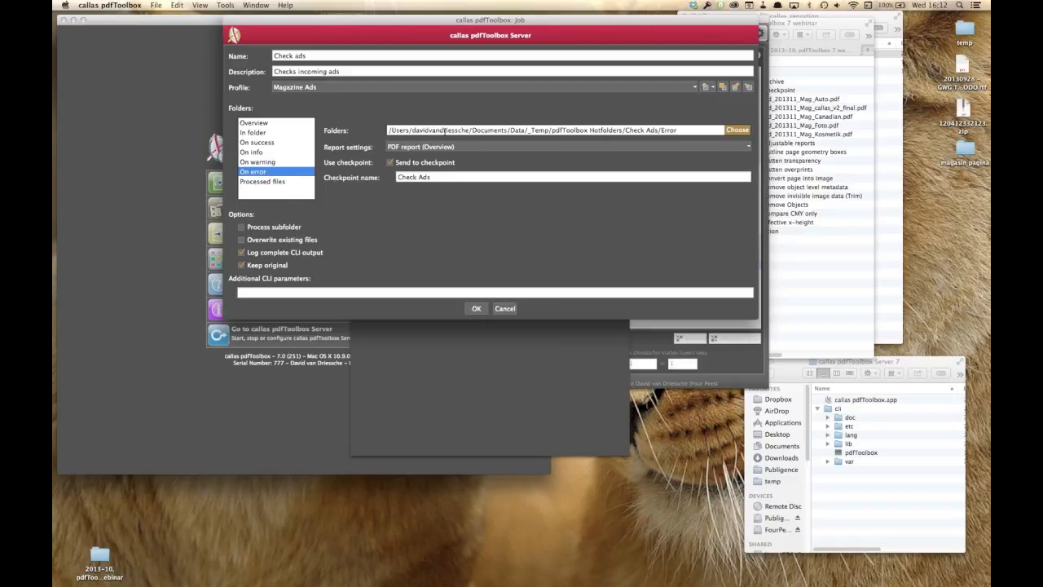
- Inspect the checkpoint option and name used for On error files, then cancel the job dialog and close the server overview
click(392, 163)
drag(432, 177, 378, 179)
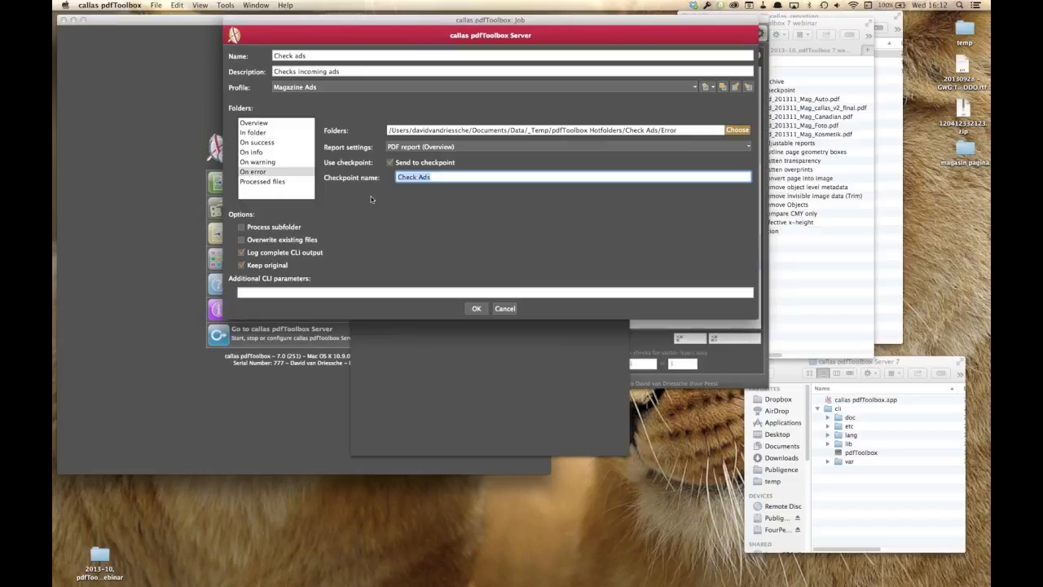
click(504, 309)
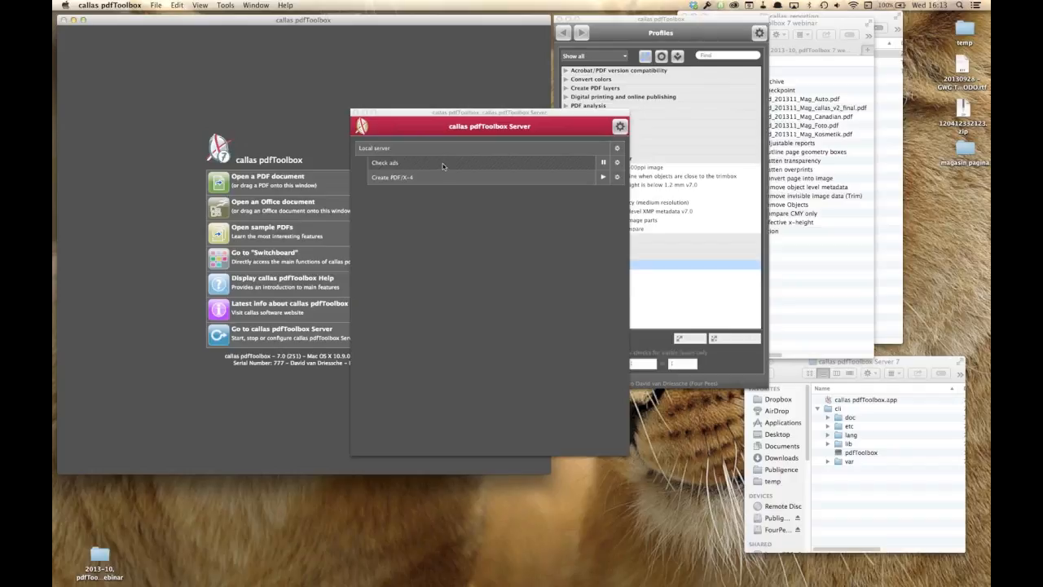
drag(388, 113, 541, 200)
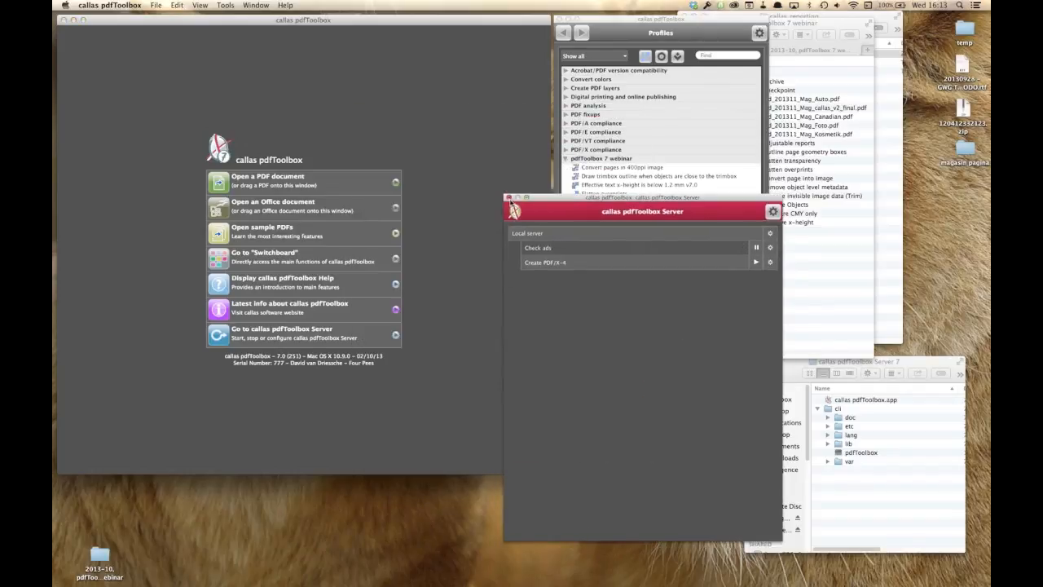
click(508, 198)
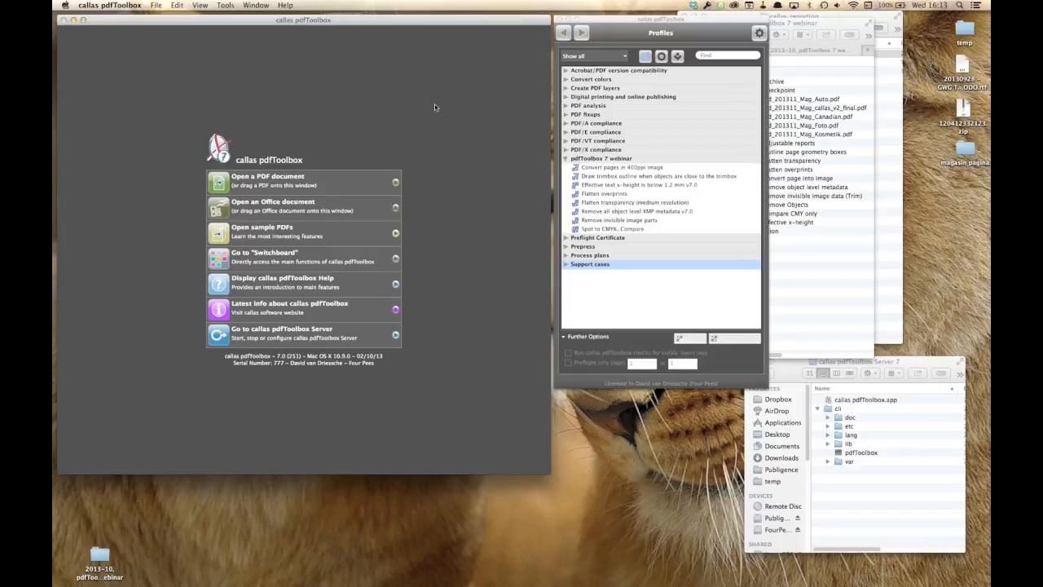
- Open the Server Checkpoint Files list and move its window to the middle of the screen
click(228, 5)
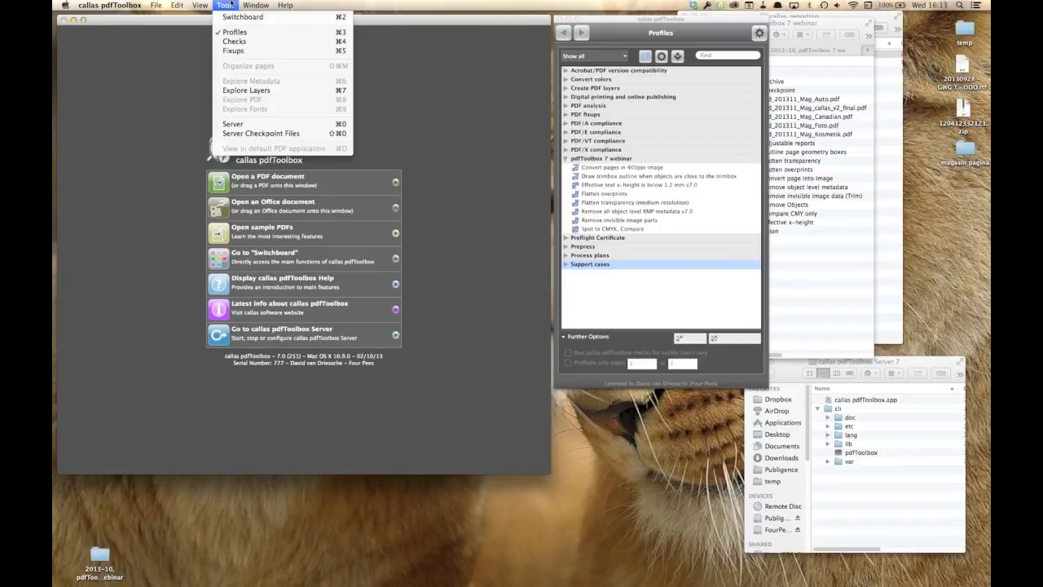
click(257, 135)
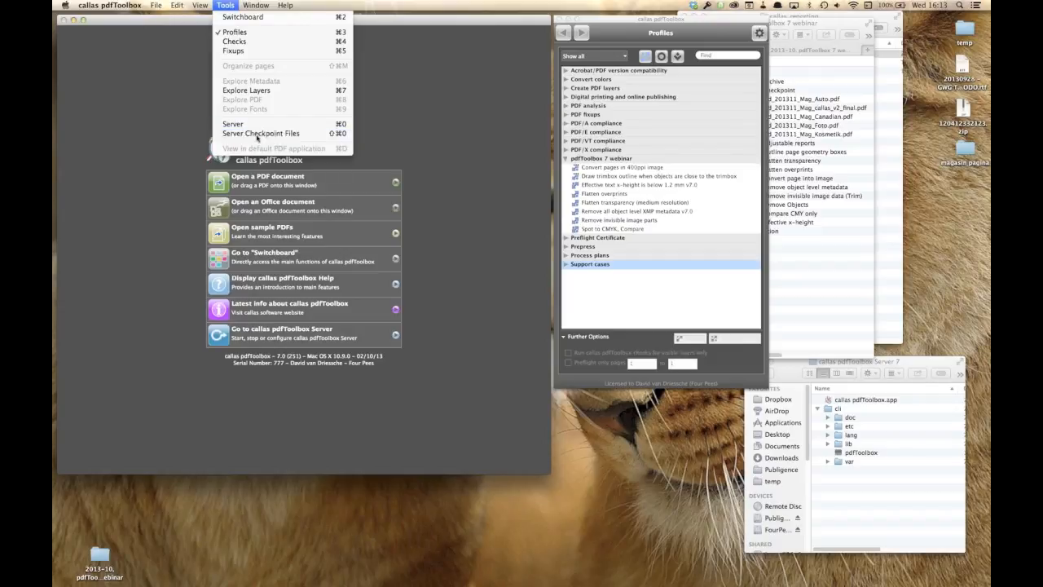
drag(725, 372, 511, 92)
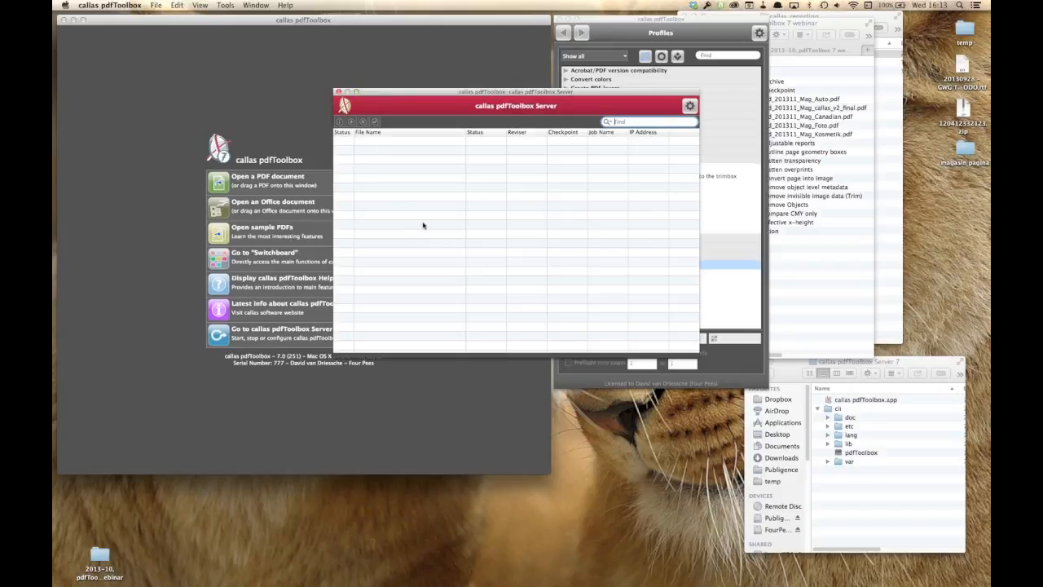
- Switch to Finder and open the Check Ads hot folder in Data, under _Temp and pdfToolbox Hotfolders
mouse_move(53, 538)
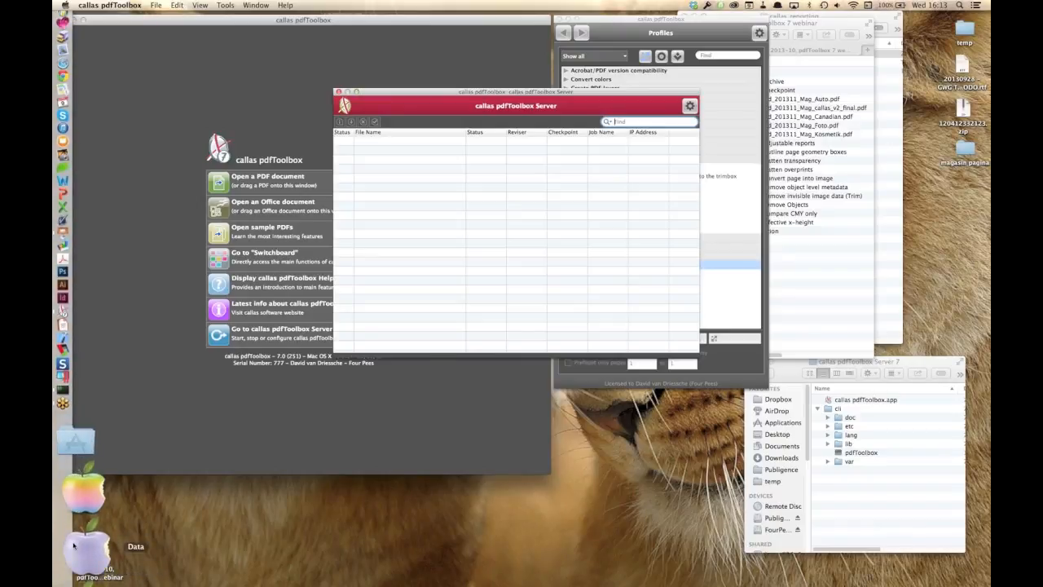
click(92, 538)
click(186, 553)
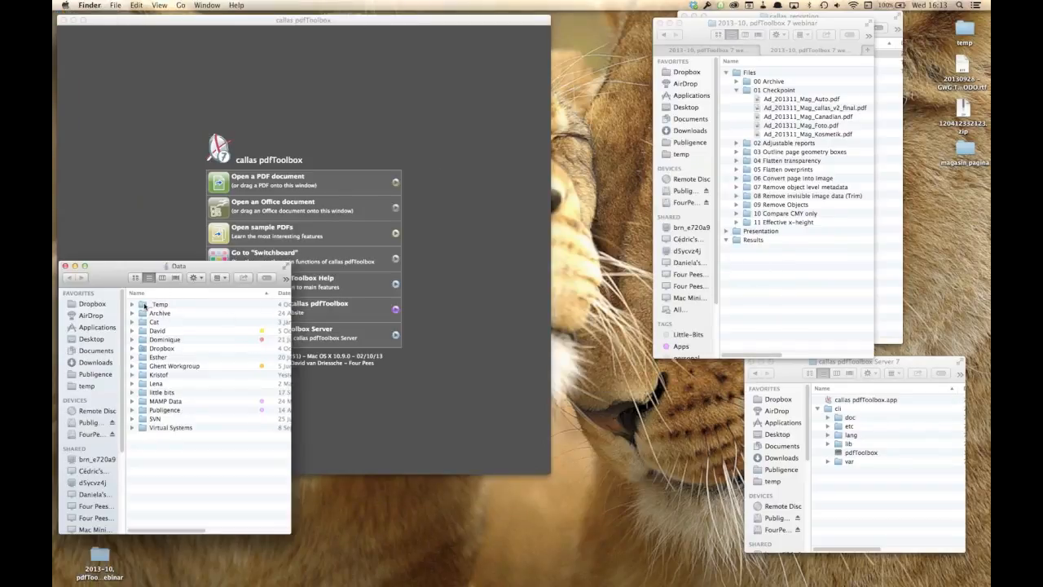
double_click(147, 304)
click(192, 384)
double_click(191, 387)
double_click(142, 324)
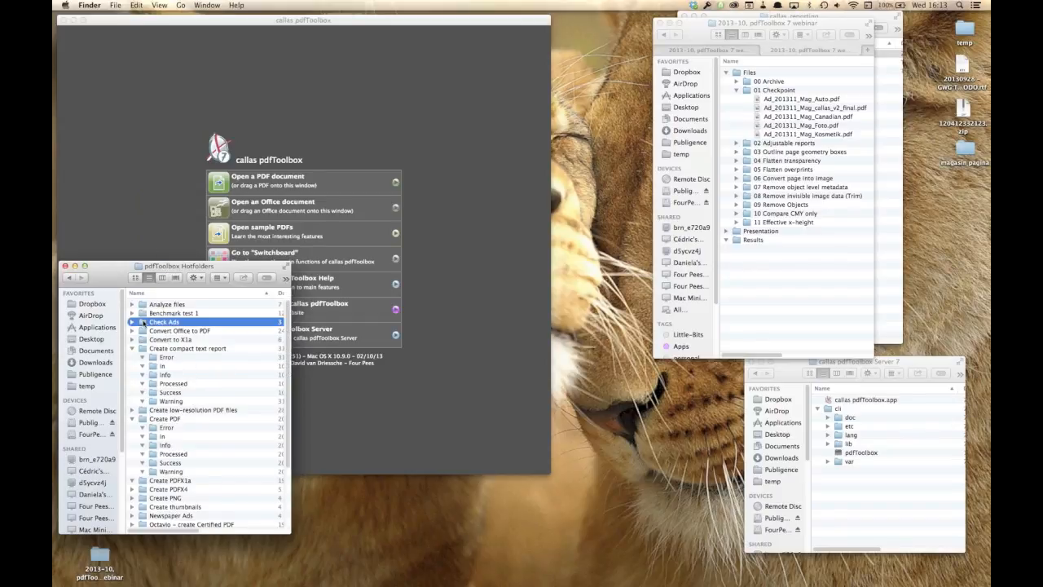
- Place the Check Ads window beside the webinar files and put the five PDFs from 01 Checkpoint into its In folder
drag(105, 278, 473, 33)
drag(762, 101, 779, 134)
drag(756, 101, 522, 69)
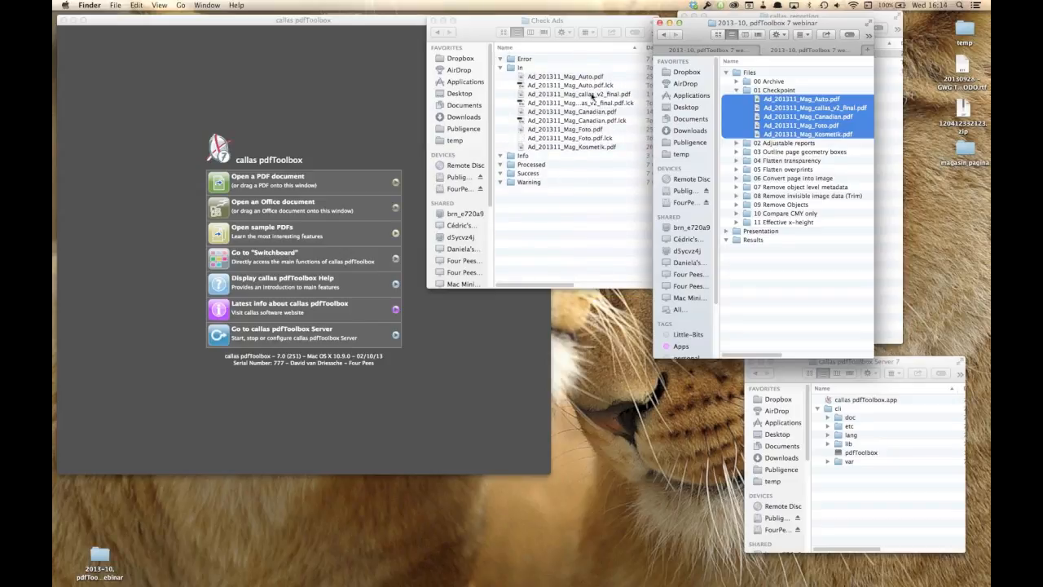
- Switch back to pdfToolbox's checkpoint list and open the details of Ad_201311_Mag_Auto.pdf in a fully visible window
click(336, 117)
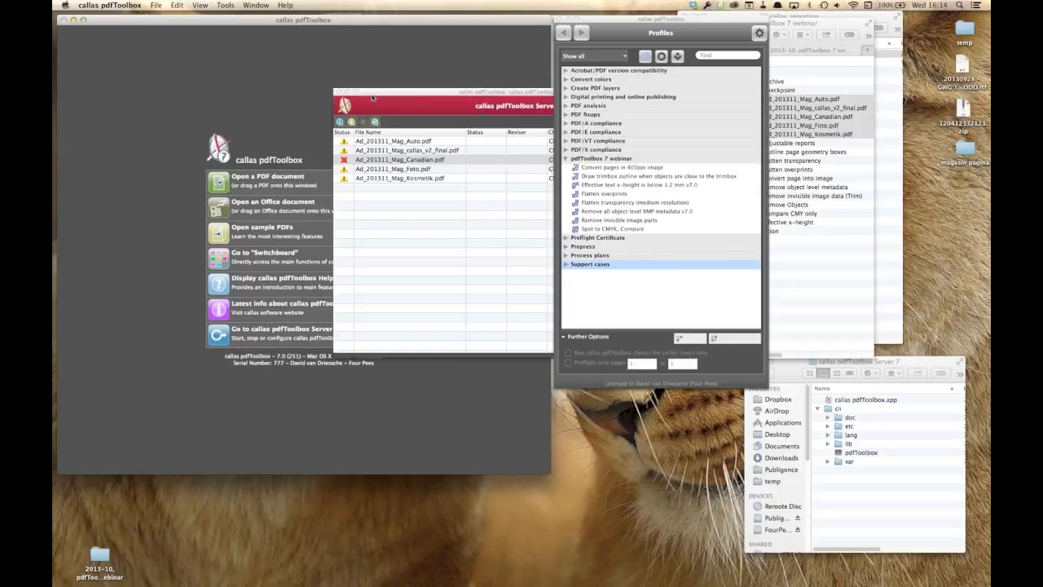
click(396, 95)
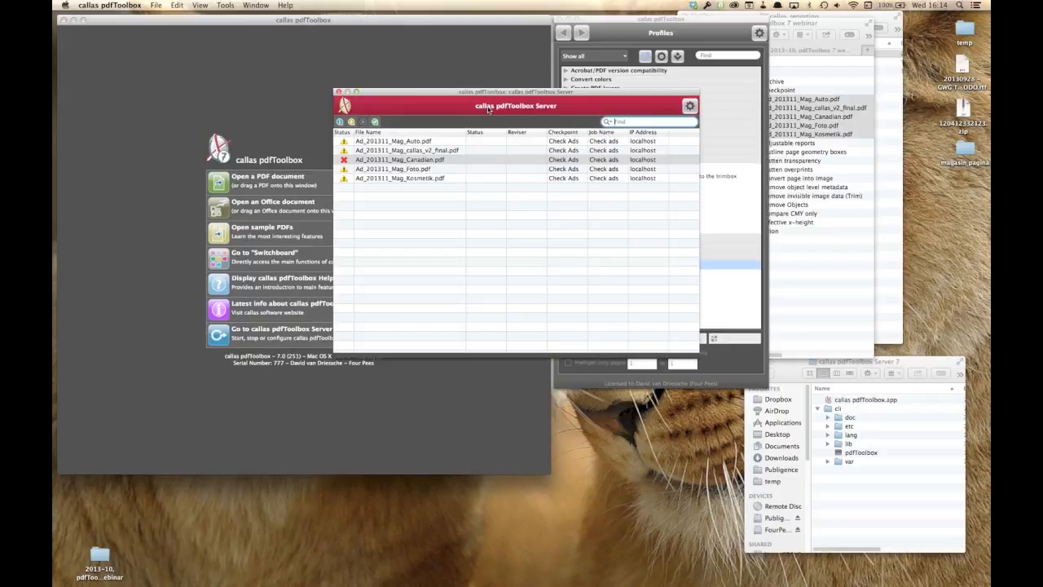
click(432, 150)
click(433, 160)
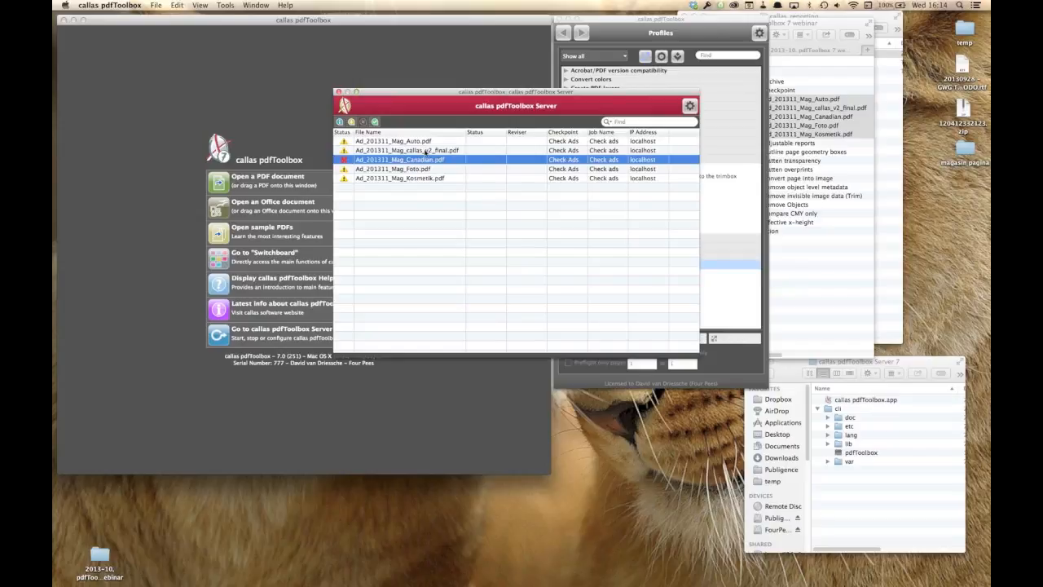
click(440, 142)
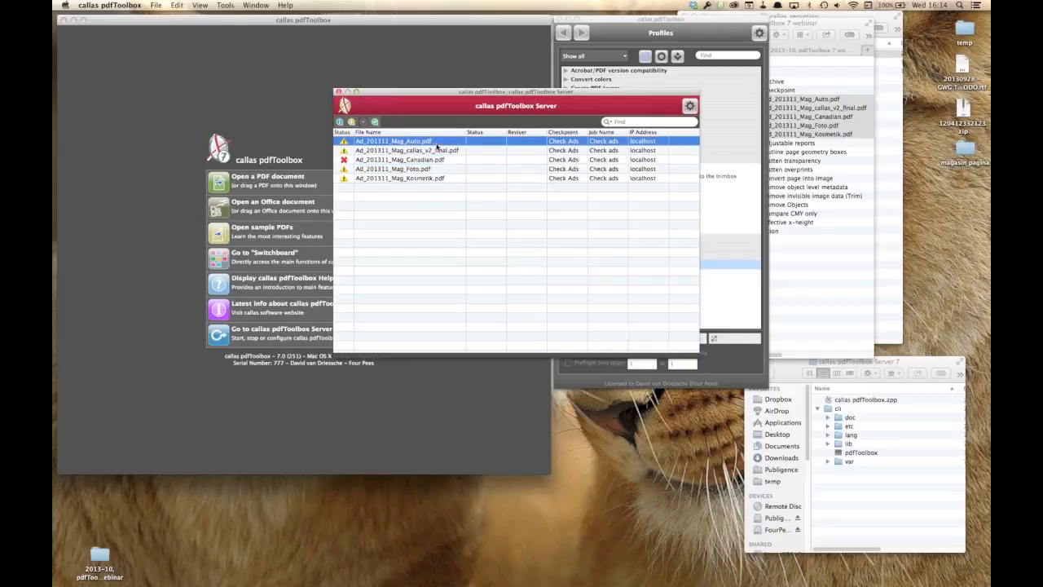
click(340, 122)
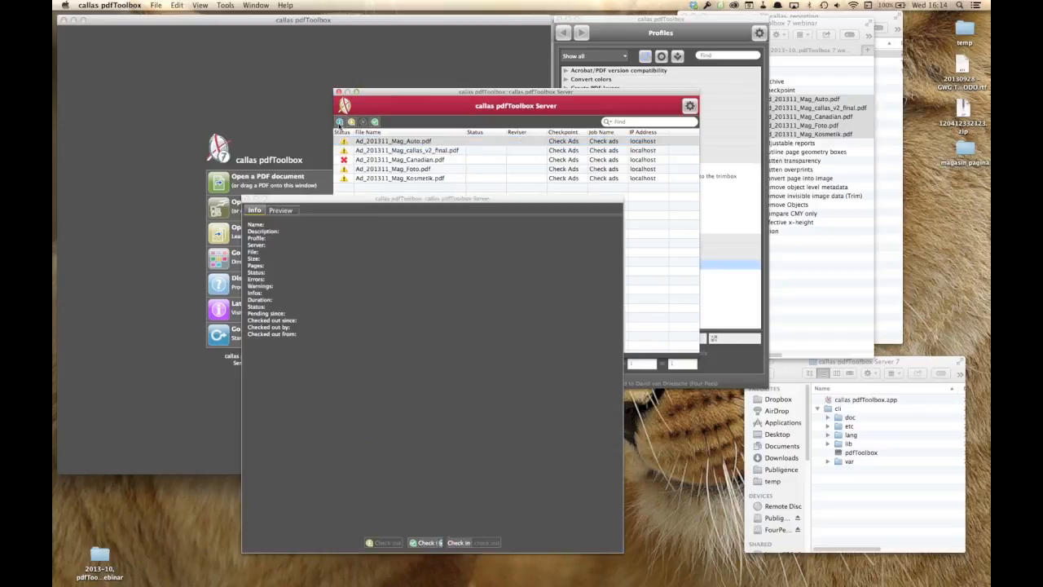
drag(374, 200, 439, 66)
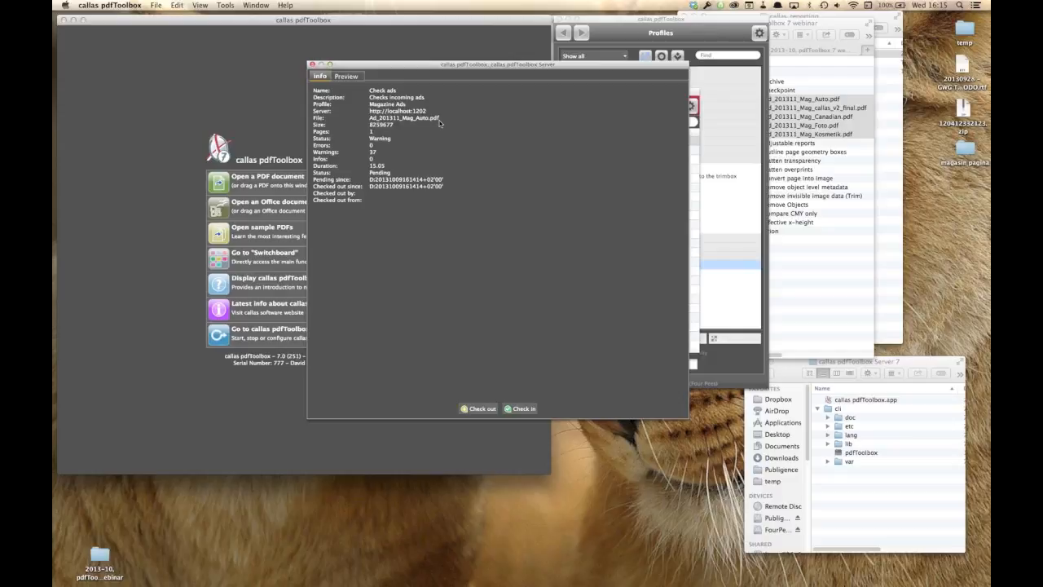
- Preview Ad_201311_Mag_Auto.pdf and its report, Ad_201311_Mag_Auto_report.pdf
click(359, 76)
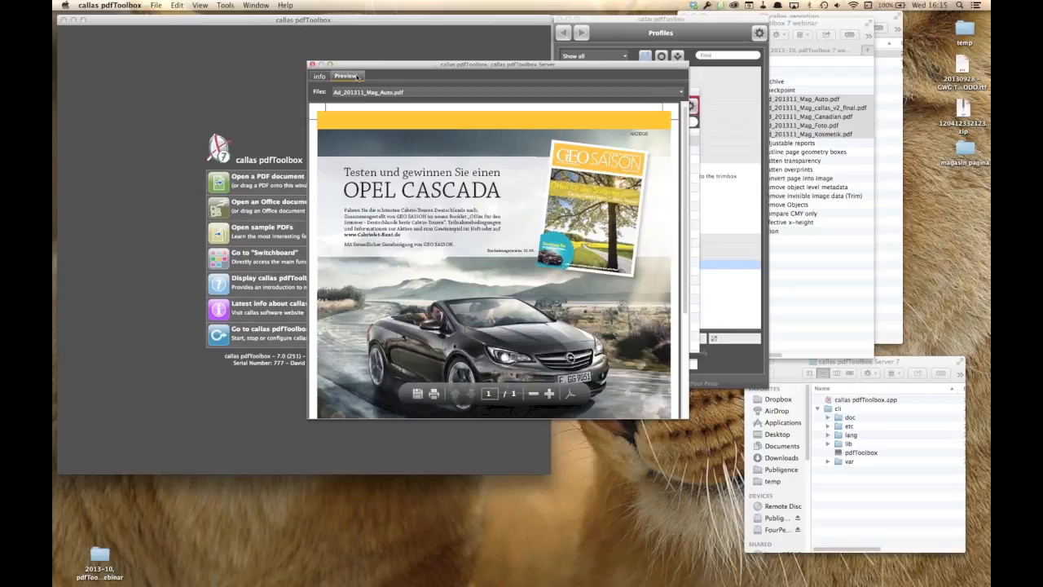
click(413, 93)
click(415, 111)
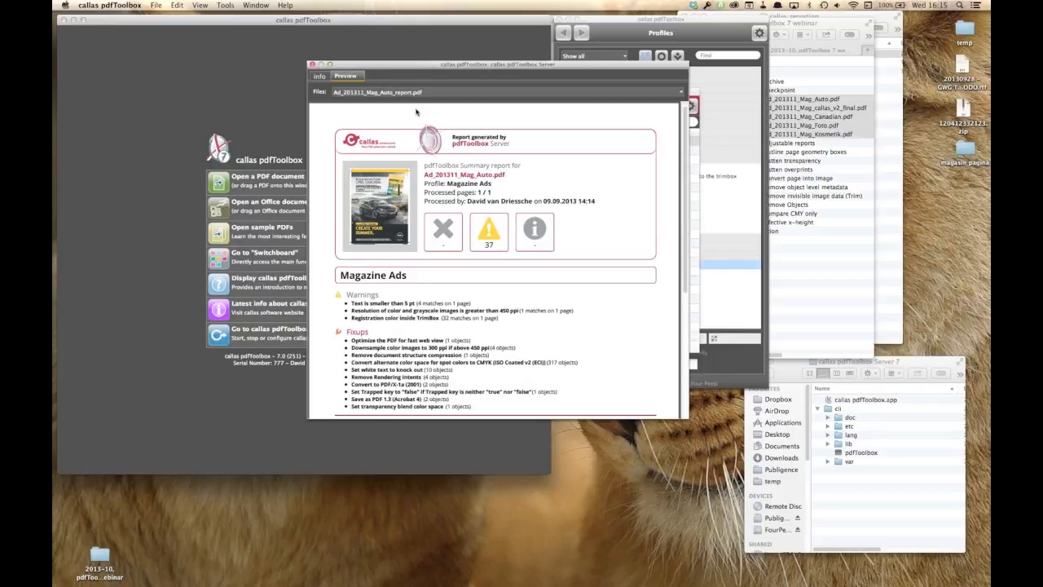
- Return to the file's checkpoint information and check out Ad_201311_Mag_Auto.pdf
click(319, 76)
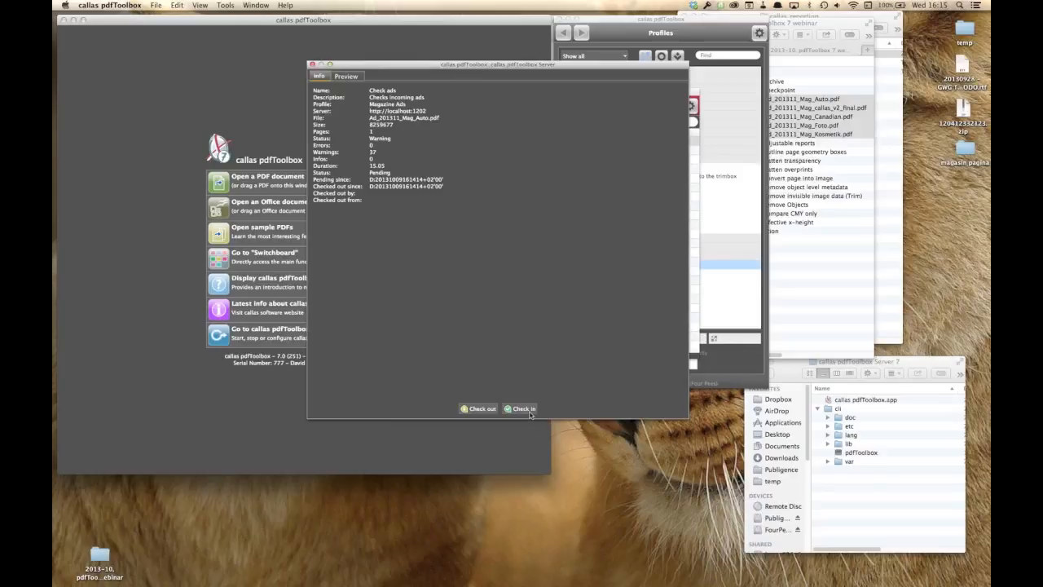
click(480, 408)
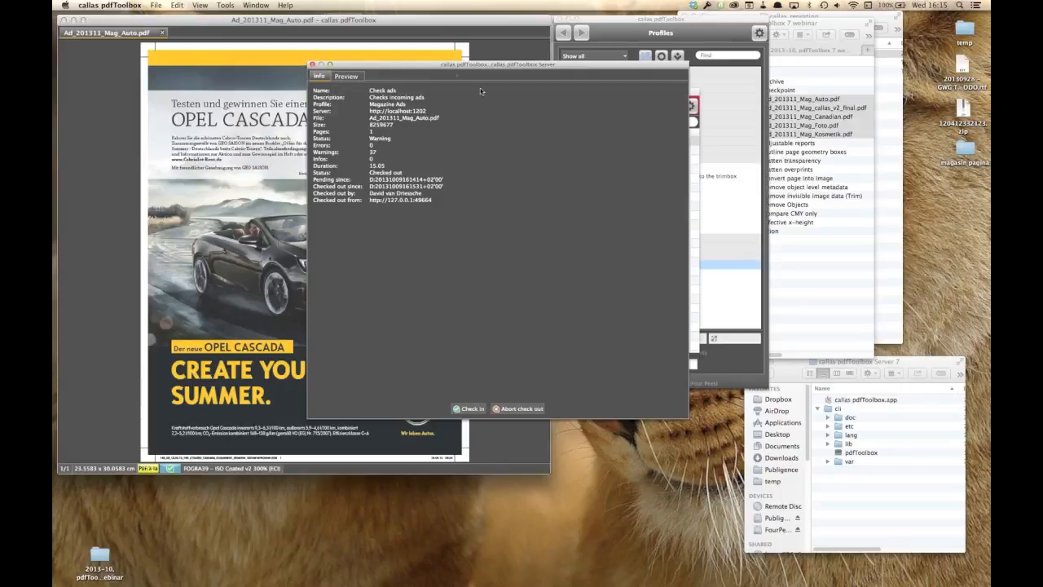
- Arrange the file details and checkpoint list windows so that the checked-out Opel ad is largely uncovered
drag(391, 67, 640, 120)
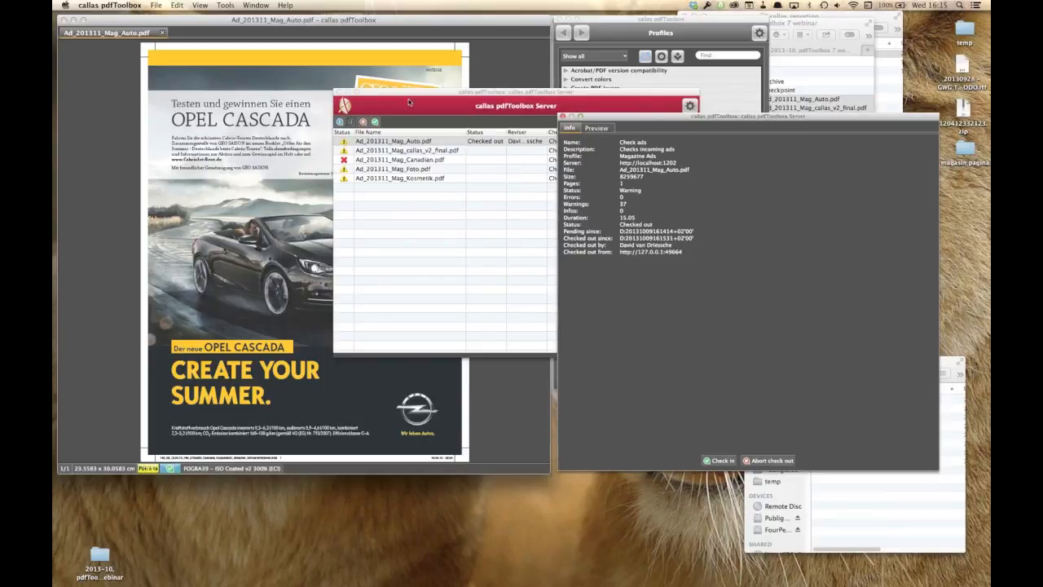
drag(404, 96, 500, 308)
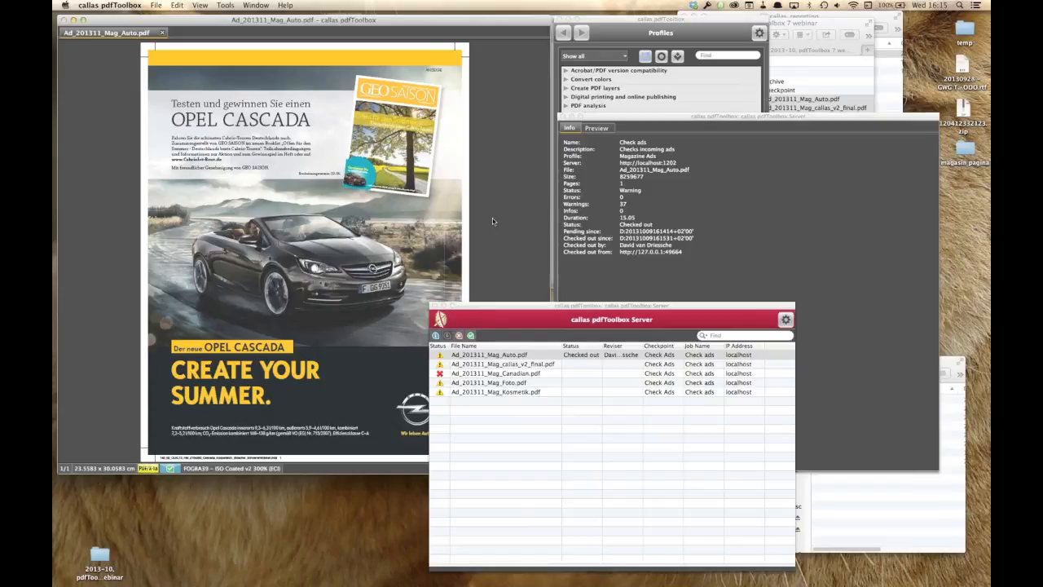
click(205, 5)
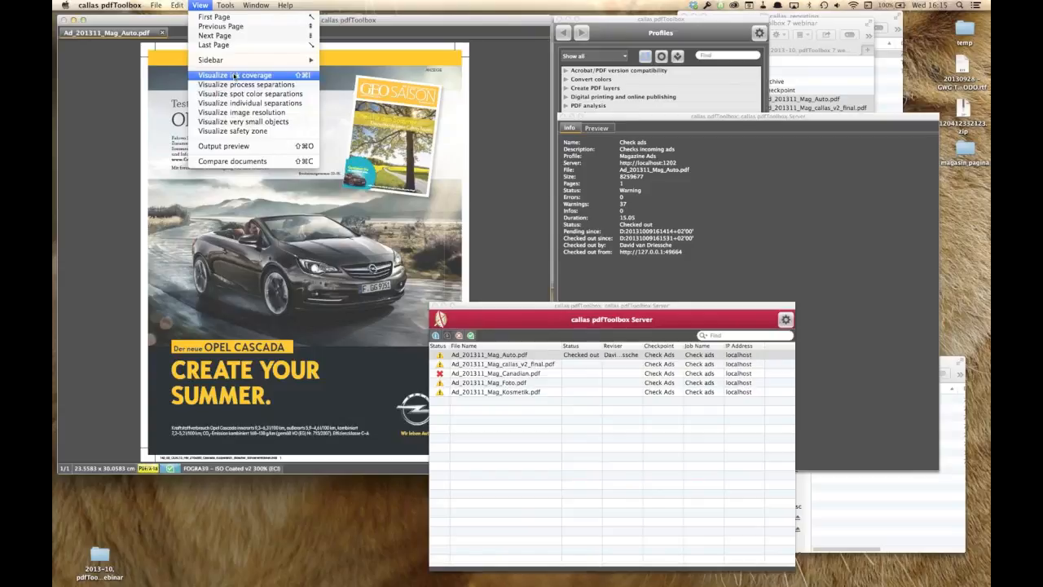
click(522, 113)
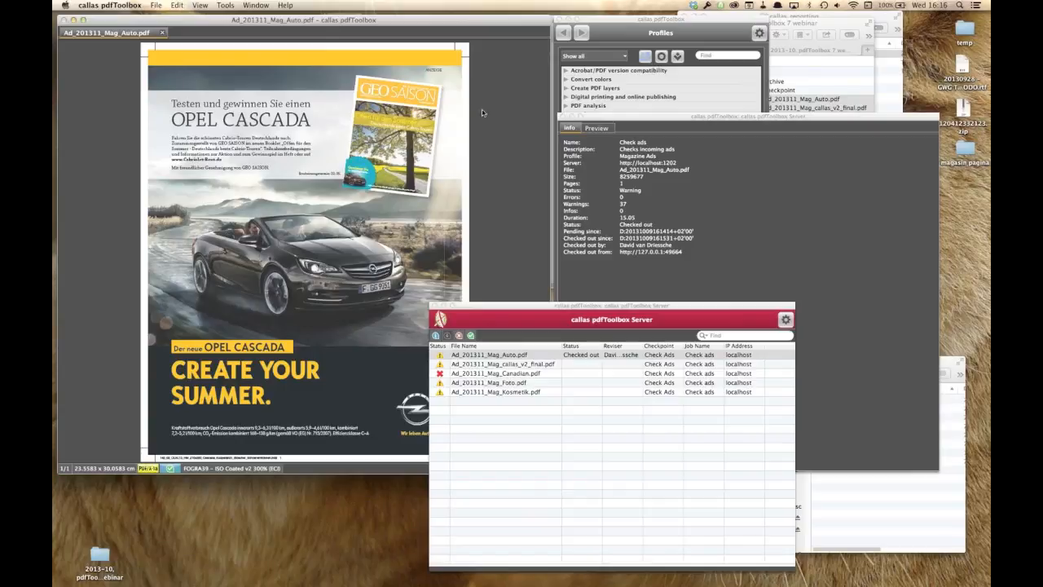
- Convert Ad_201311_Mag_Auto.pdf to black and white with the Switchboard's Convert to B/W function, and close the Switchboard
click(235, 5)
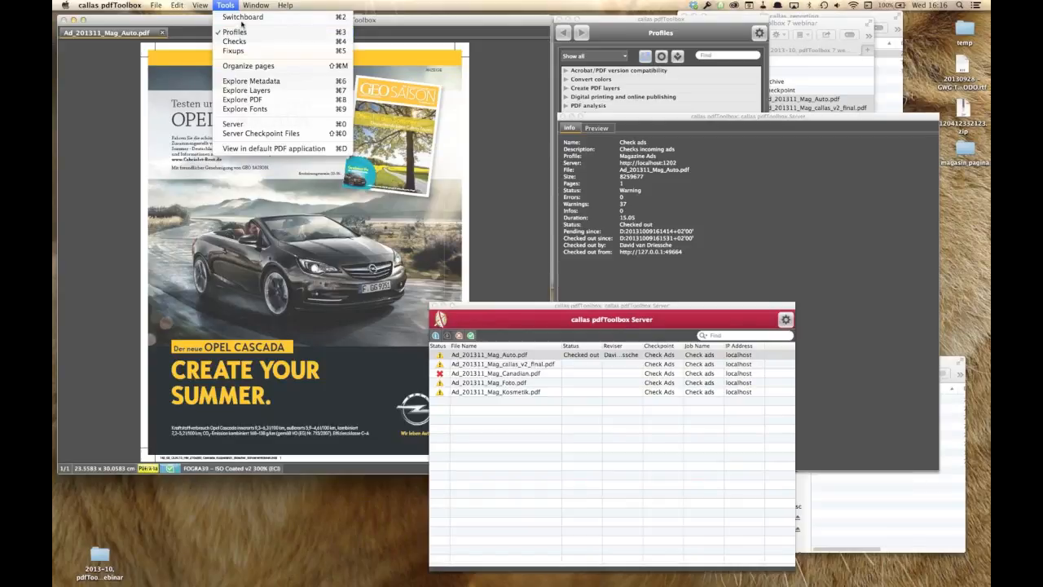
click(241, 17)
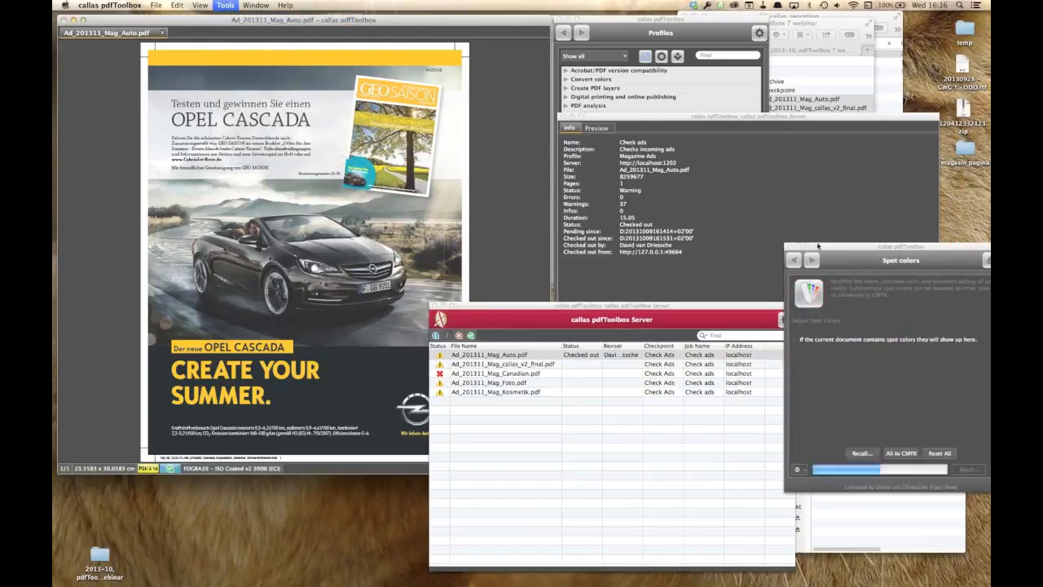
drag(819, 248, 384, 45)
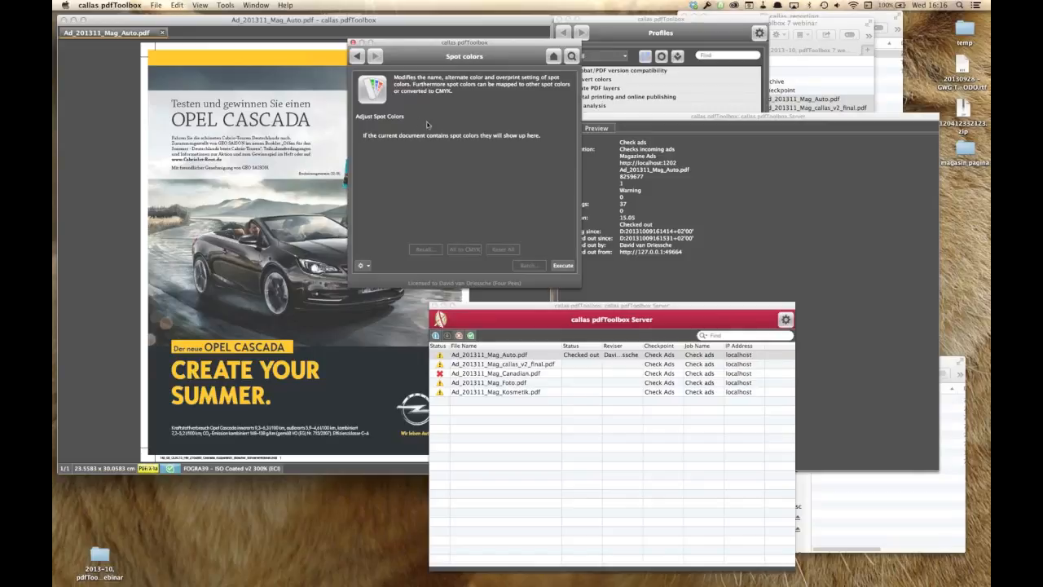
click(553, 56)
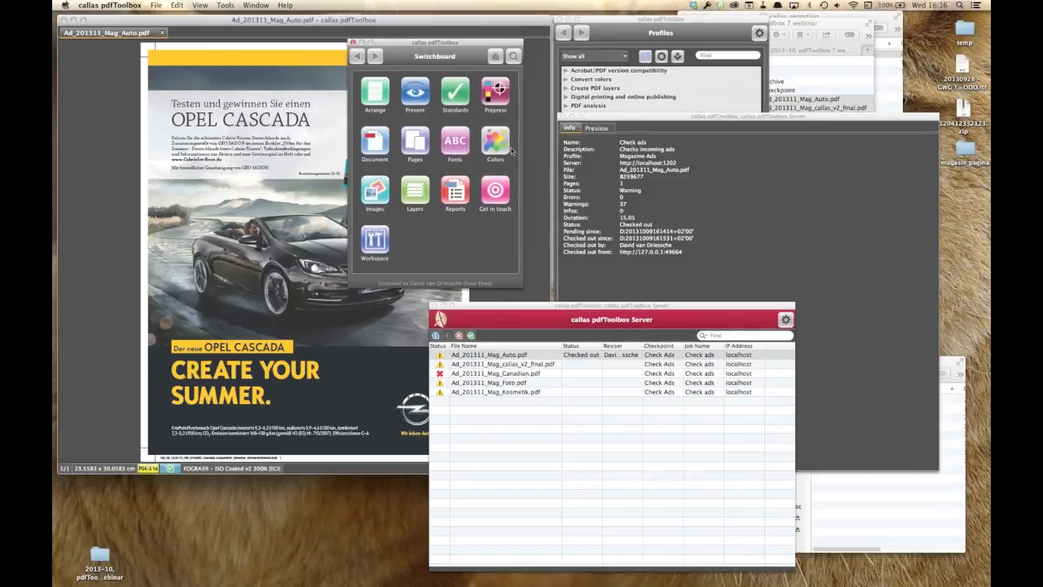
click(492, 146)
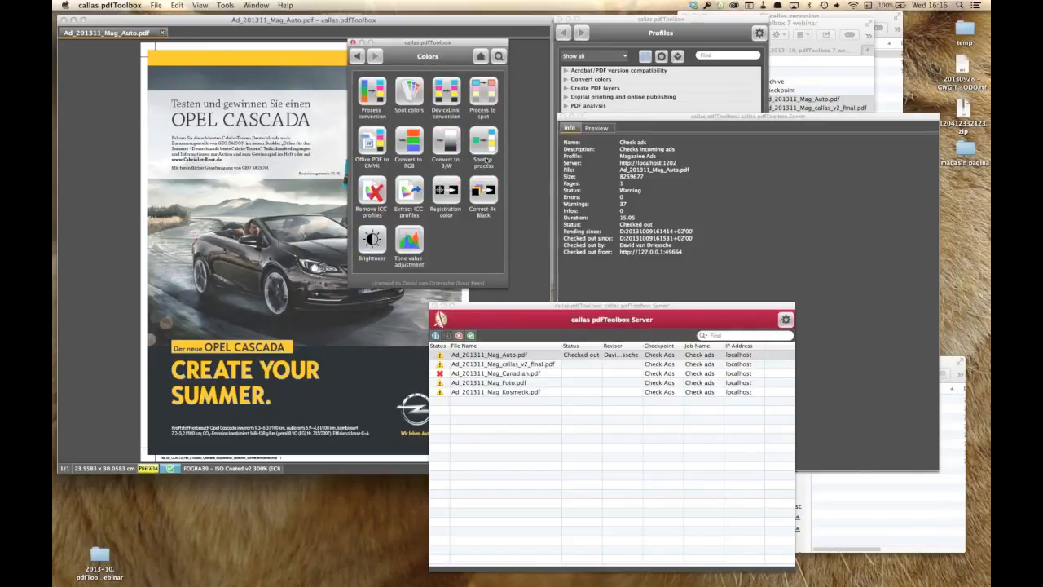
click(453, 151)
click(489, 267)
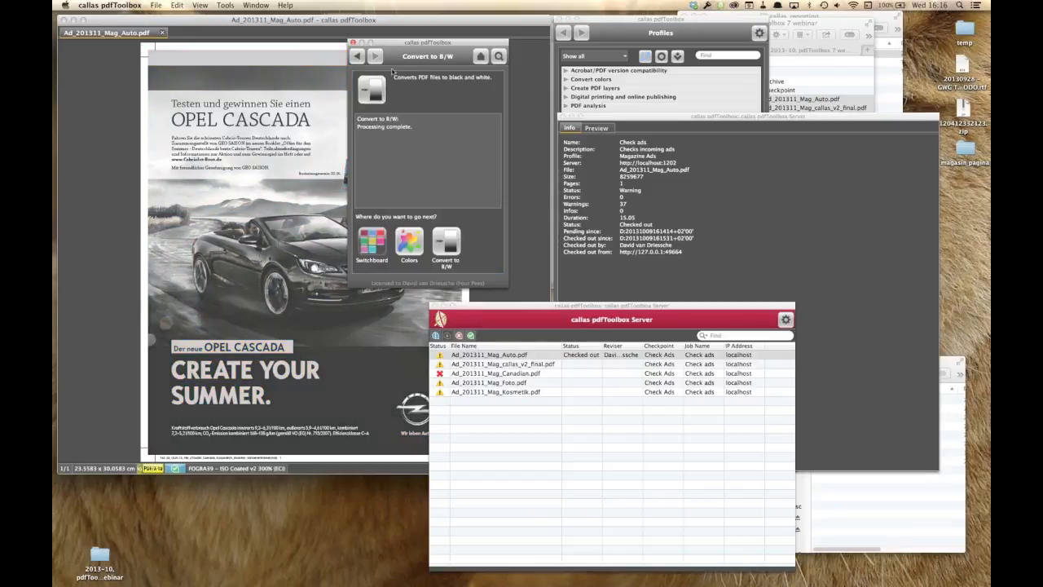
click(352, 42)
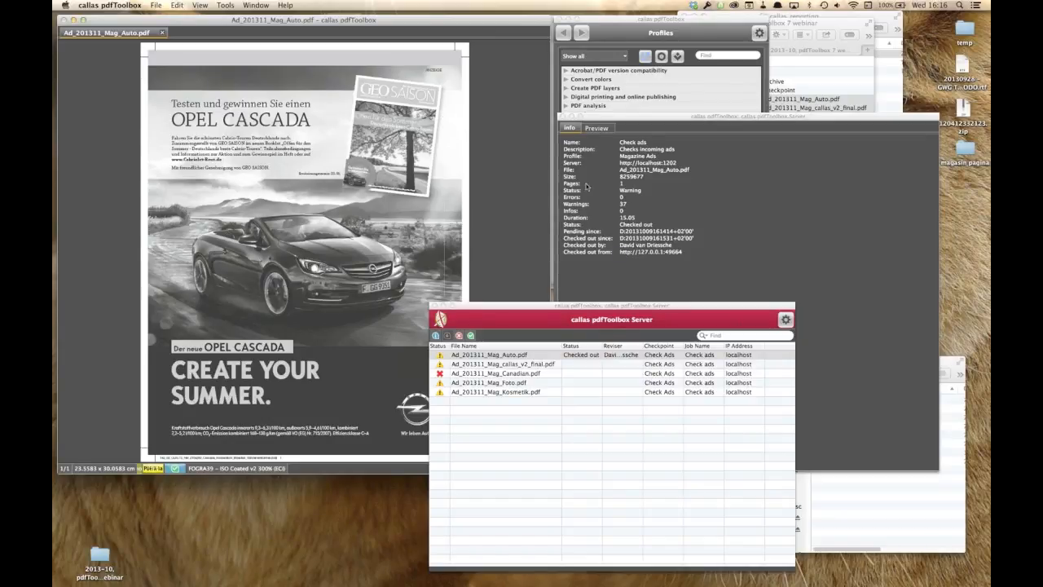
- Check in Ad_201311_Mag_Auto.pdf with the status Warning and save the changes to the document
click(629, 158)
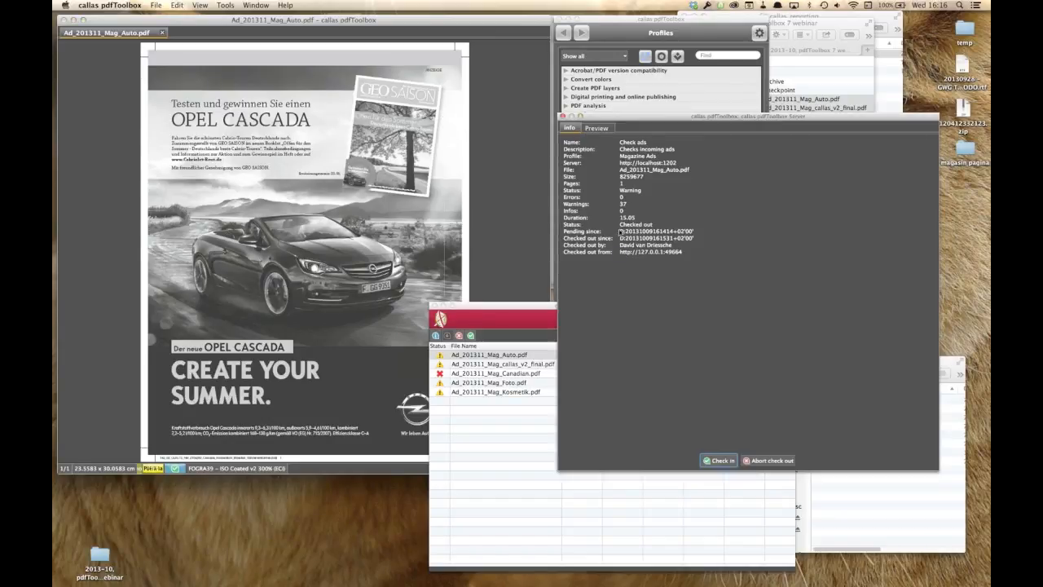
click(722, 462)
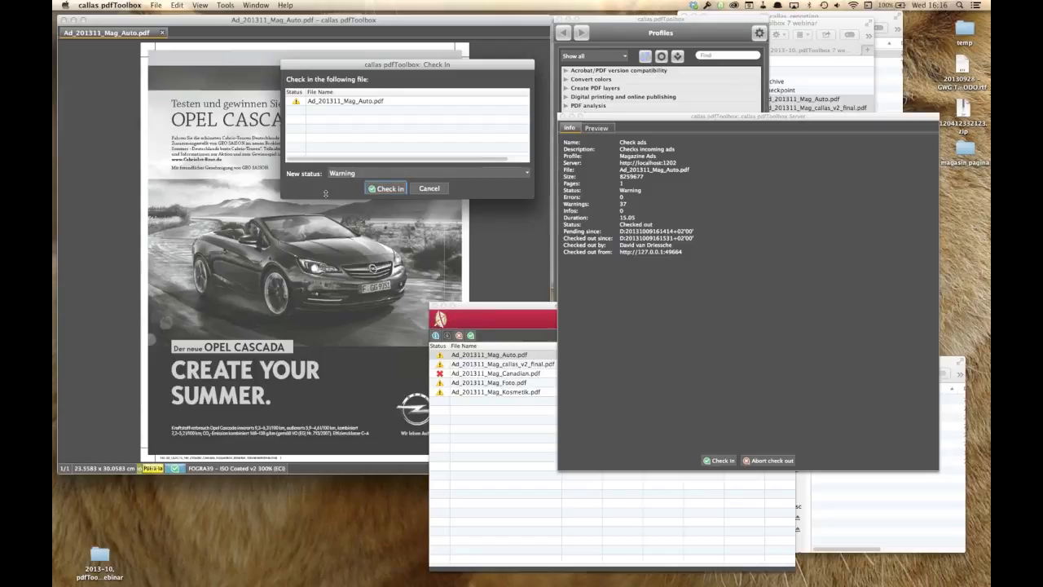
key(Return)
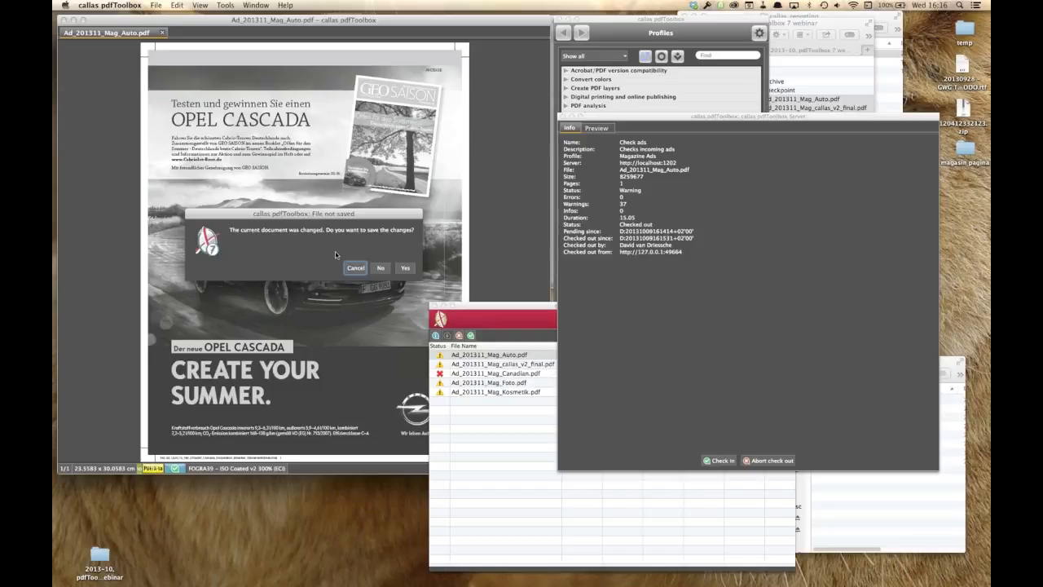
click(403, 268)
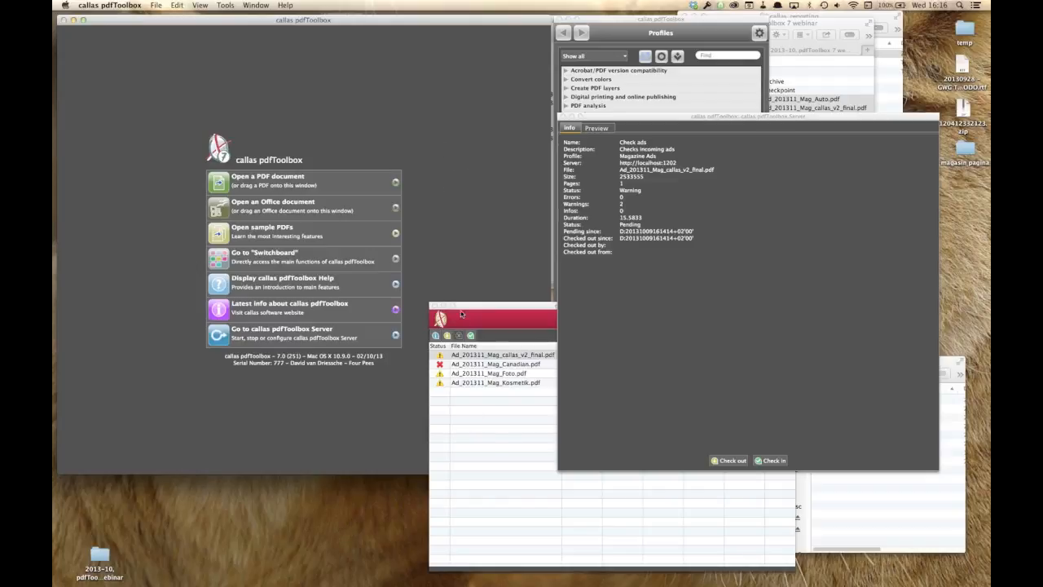
- Open the details of Ad_201311_Mag_callas_v2_final.pdf from the checkpoint list and check out the file
click(494, 443)
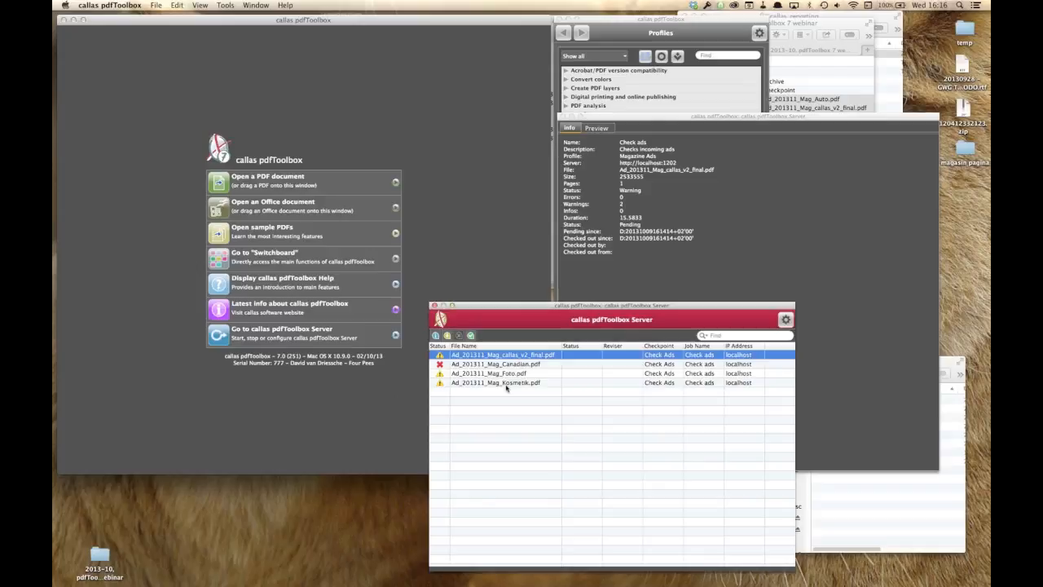
double_click(493, 356)
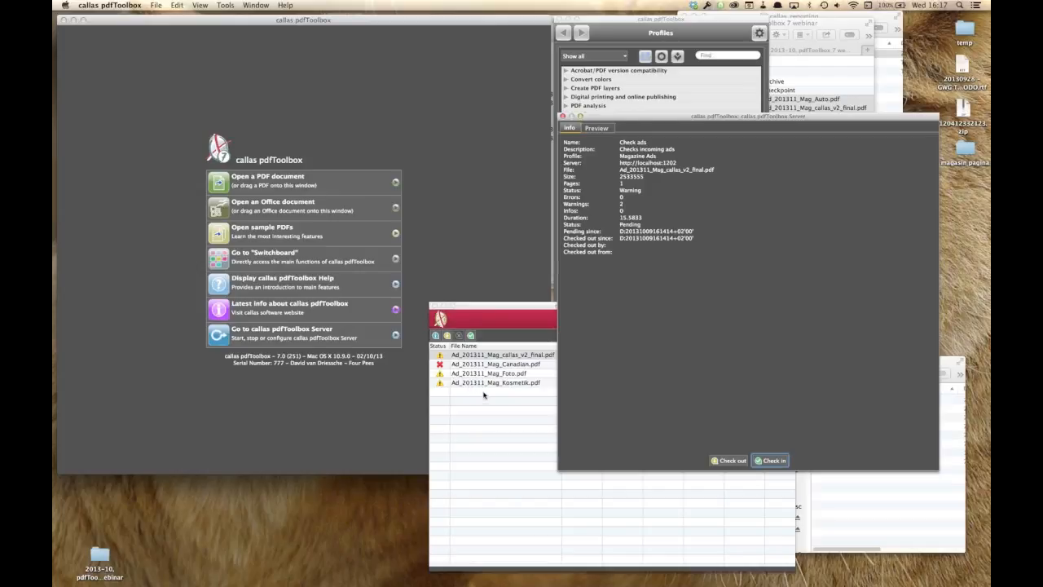
click(729, 461)
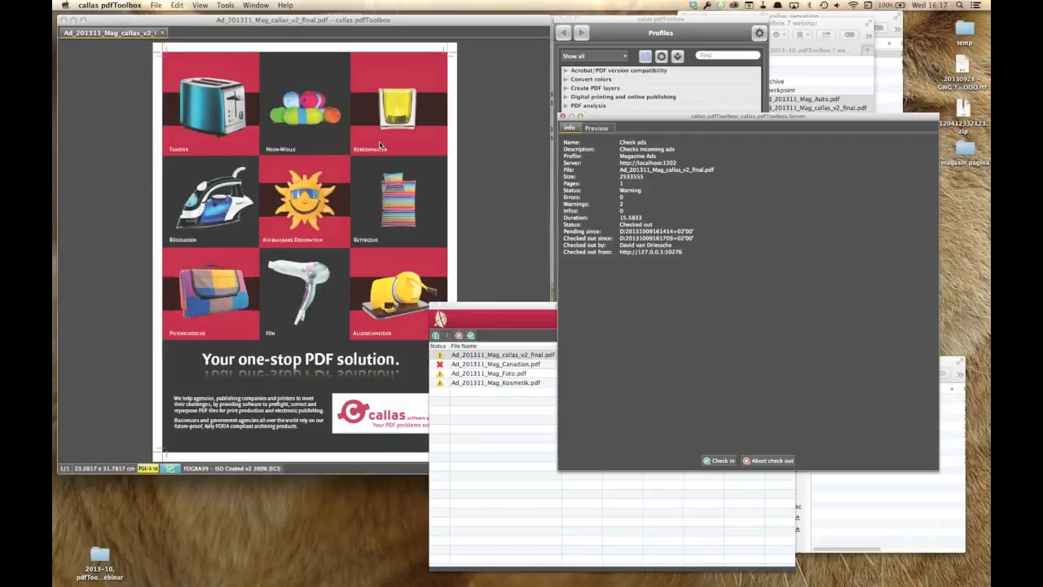
- Check in Ad_201311_Mag_callas_v2_final.pdf from the checkpoint list with the new status Error
drag(485, 316, 404, 314)
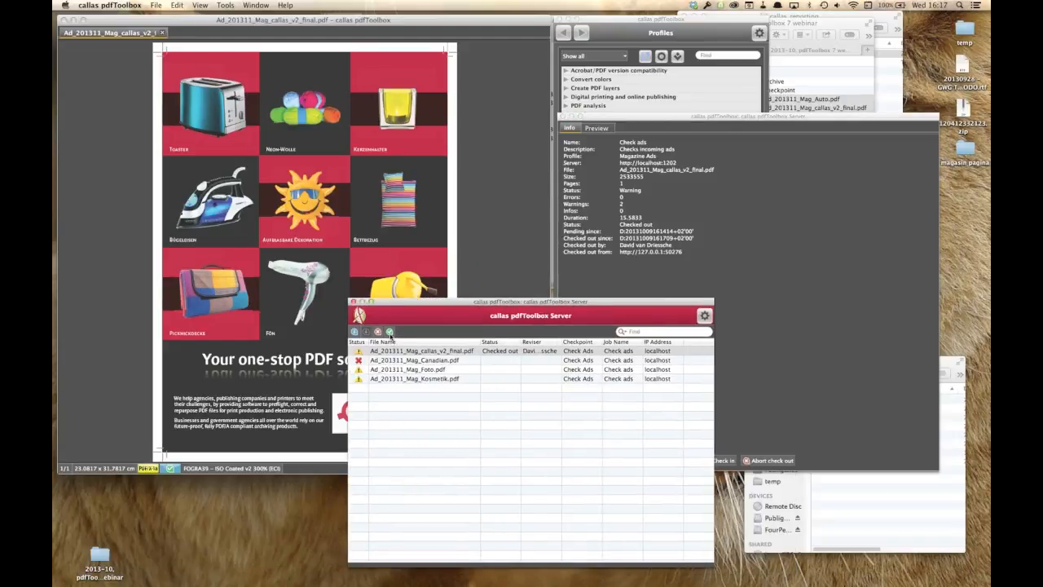
click(389, 332)
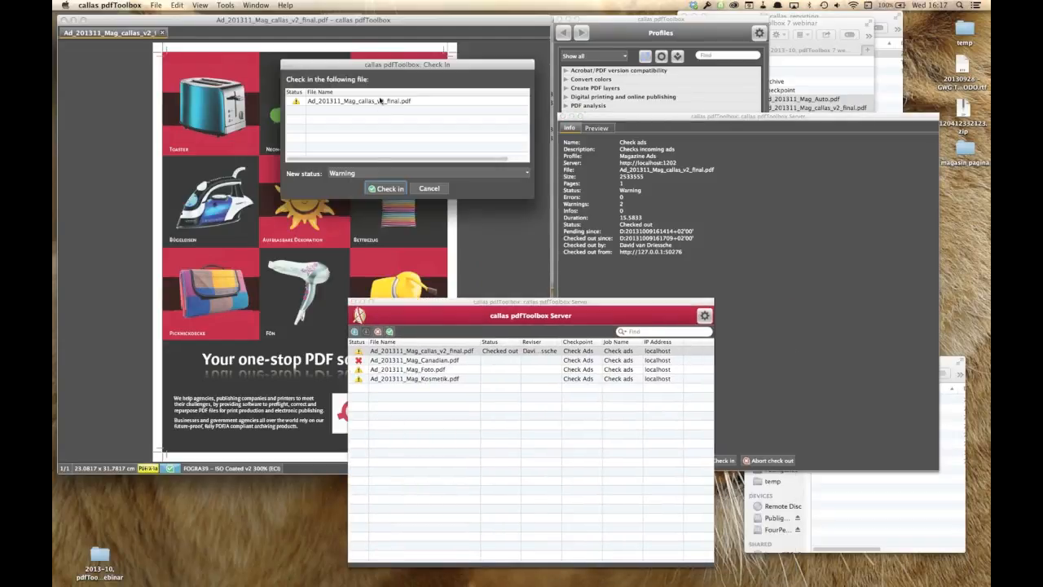
click(380, 102)
click(371, 173)
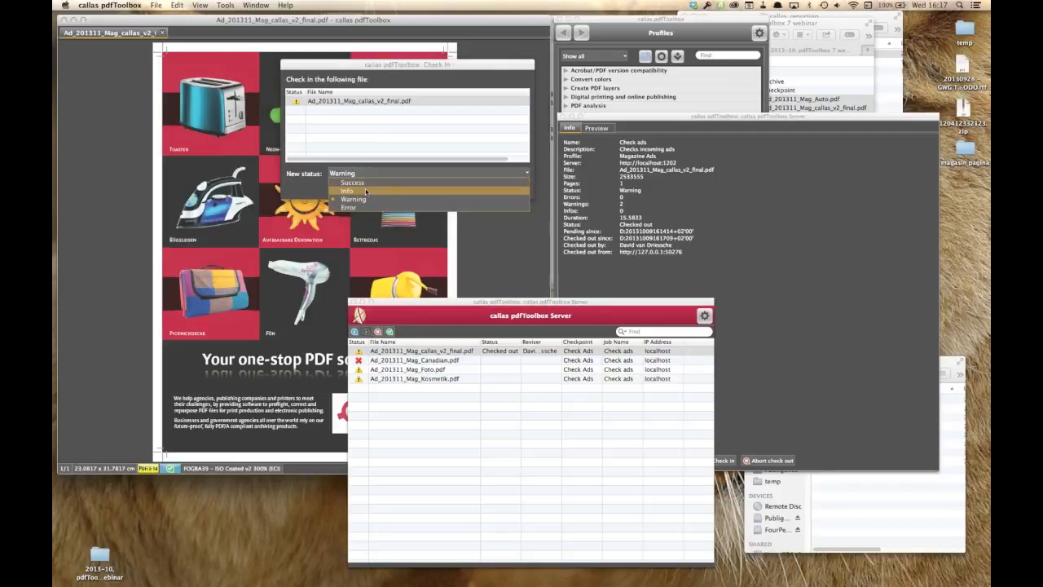
click(364, 208)
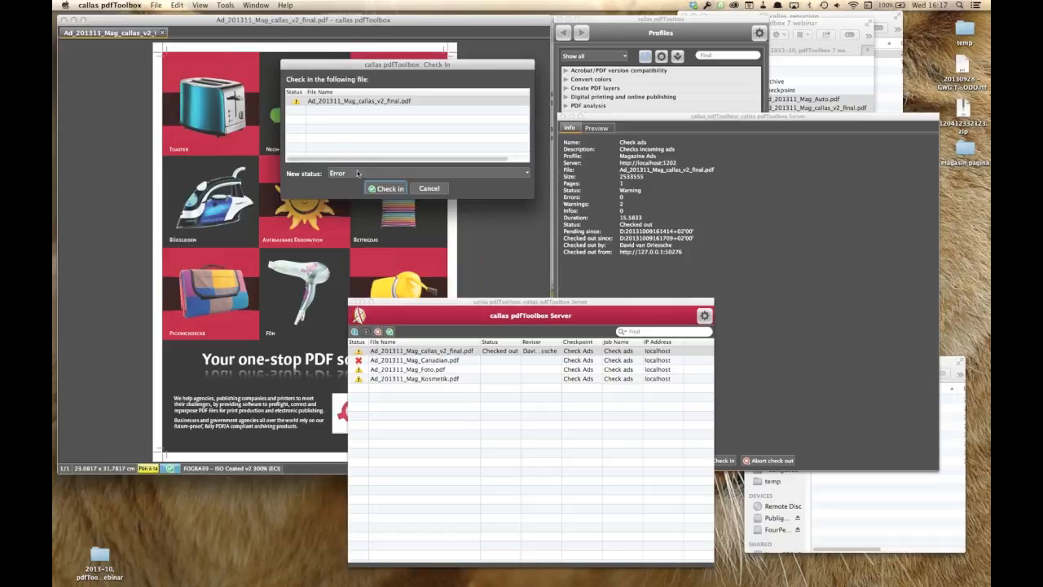
click(393, 189)
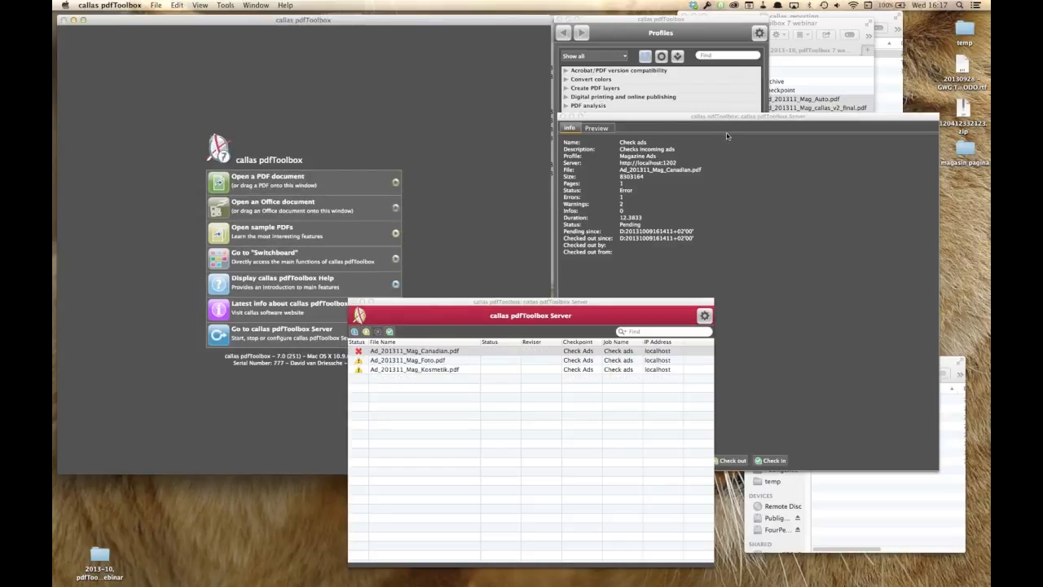
- Close the checkpoint details and list windows, and quit pdfToolbox to return to the Check Ads folder in Finder
click(562, 117)
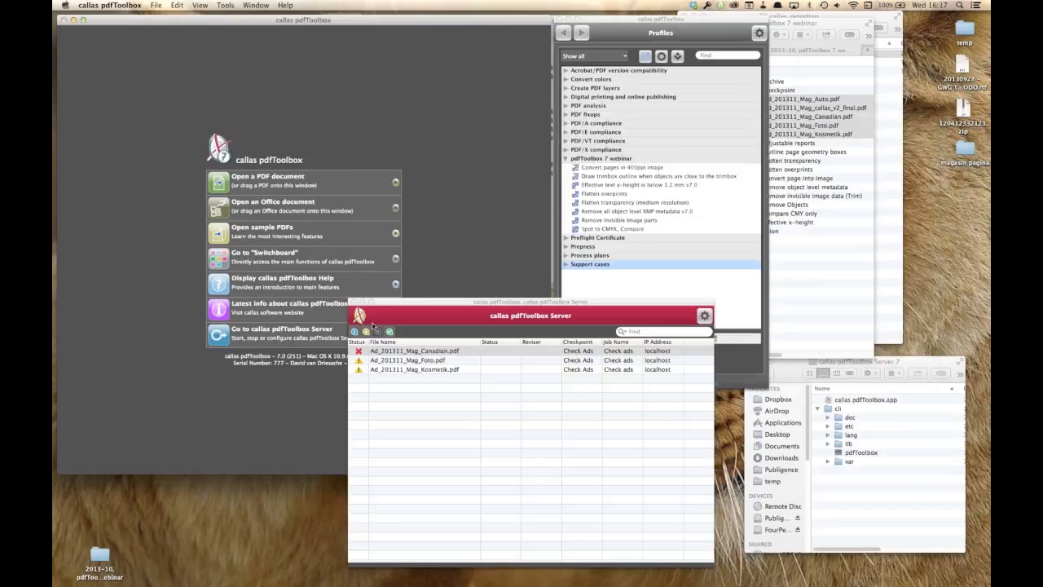
click(354, 302)
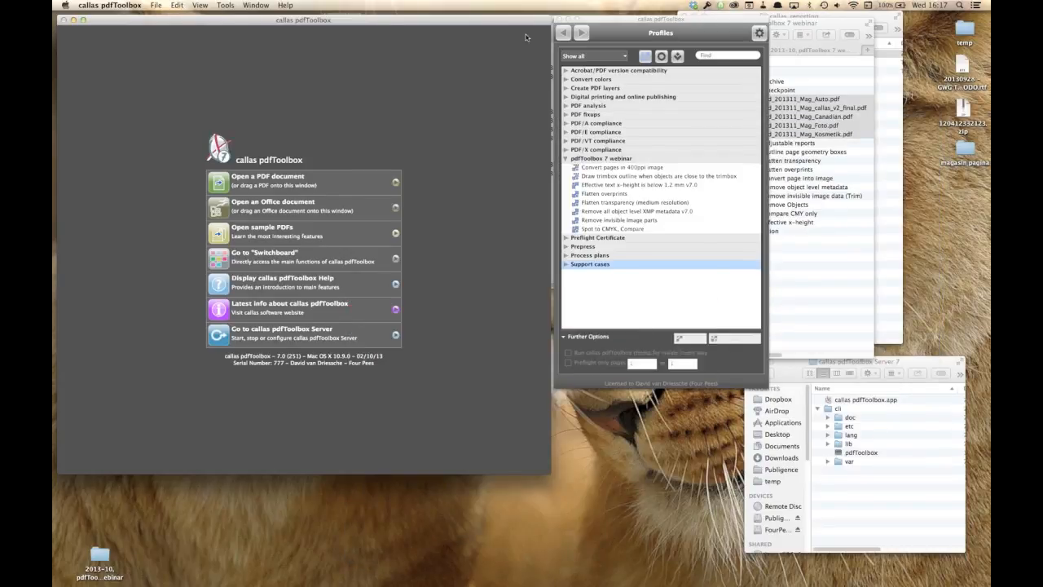
key(super+q)
click(556, 192)
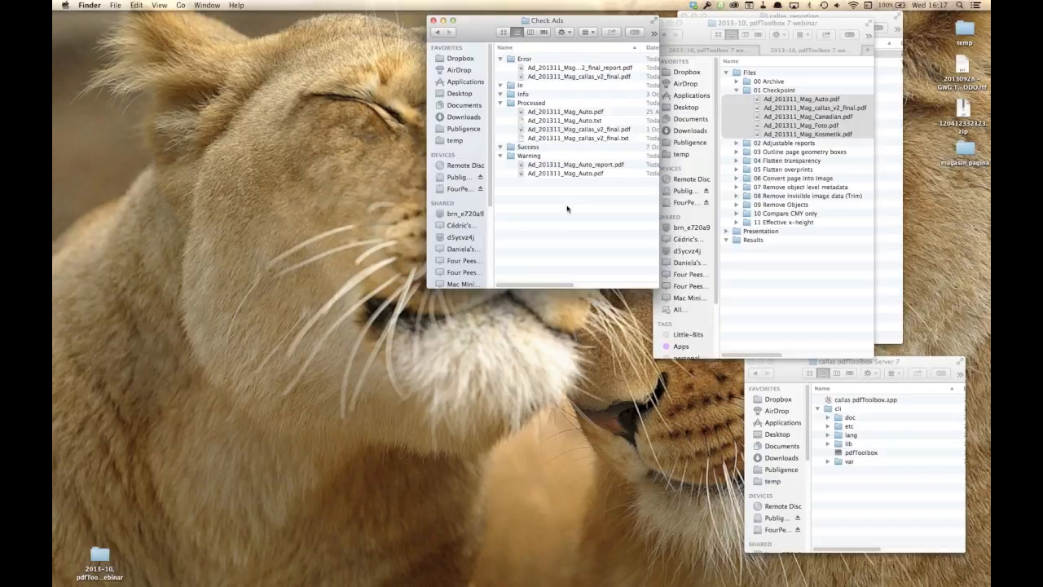
- Examine the Check Ads output folders, previewing Ad_201311_Mag_Auto.pdf in Warning and locating the callas ad's report in Error
click(510, 85)
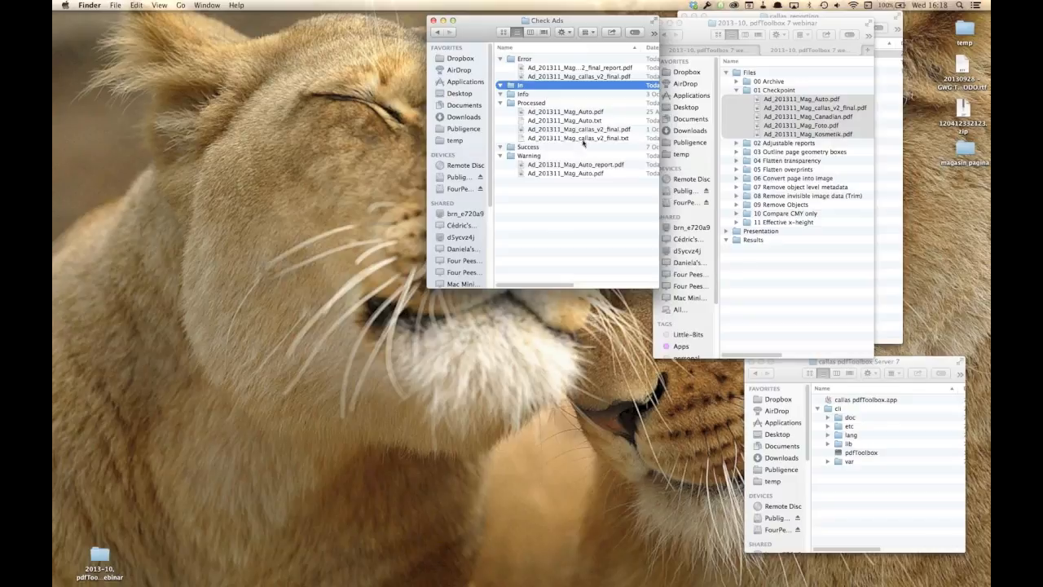
drag(585, 174, 590, 185)
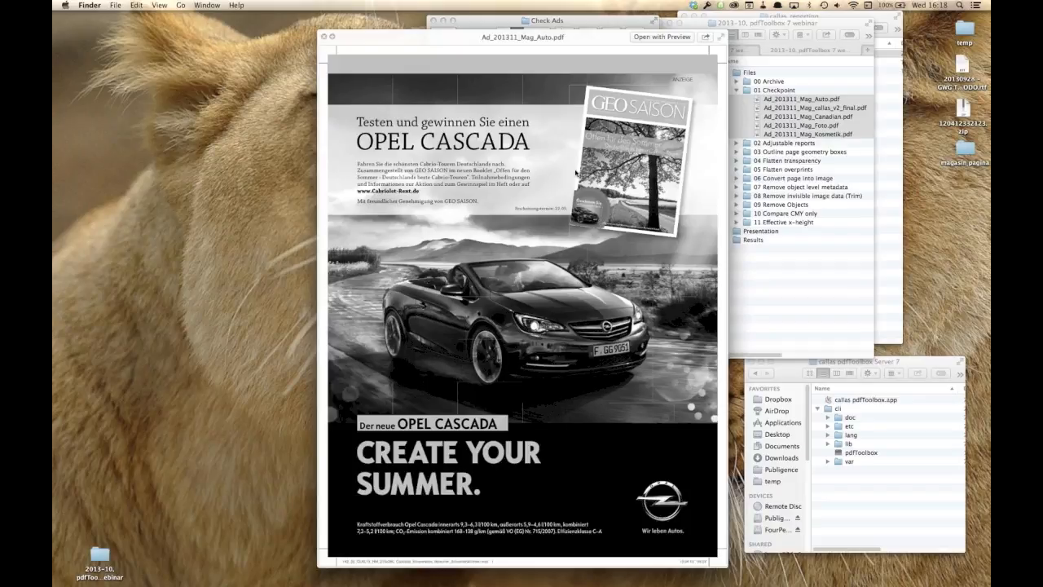
key(space)
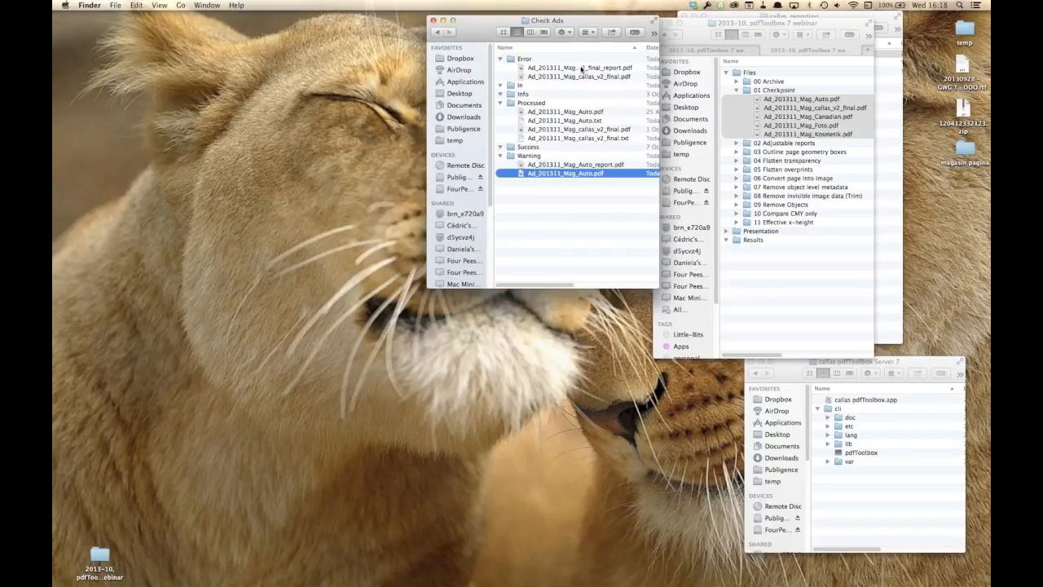
click(581, 68)
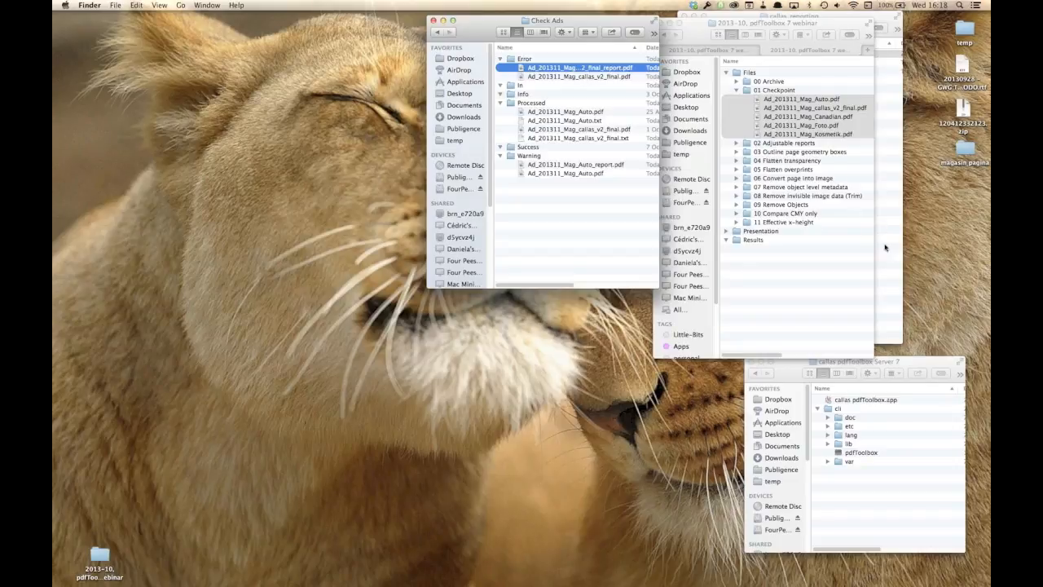
click(566, 93)
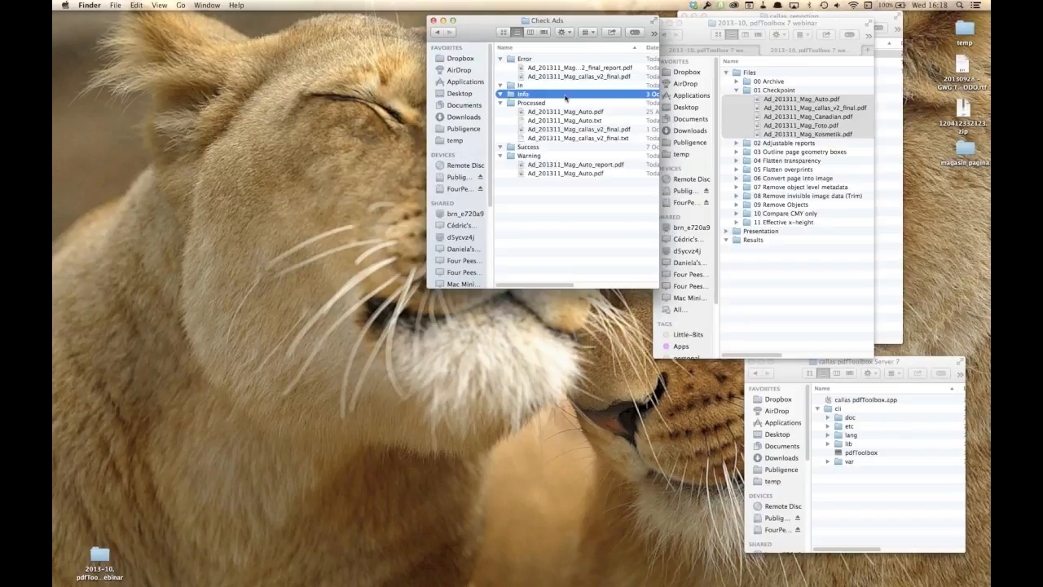
- Switch to Acrobat, look up the Server Checkpoint Files command of the pdfToolbox 7 plug-in, and hide Acrobat again
mouse_move(54, 453)
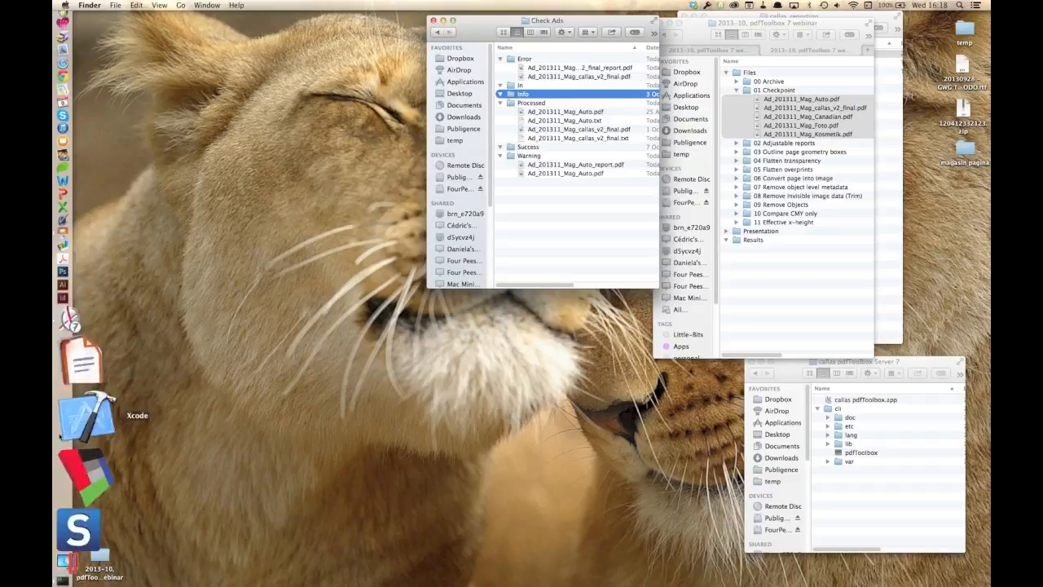
click(74, 356)
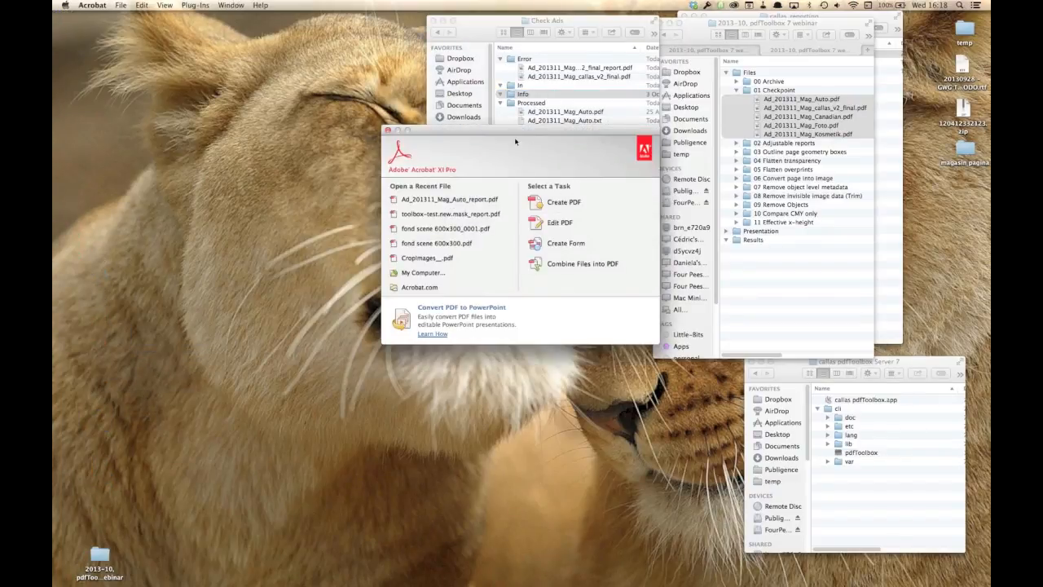
click(197, 5)
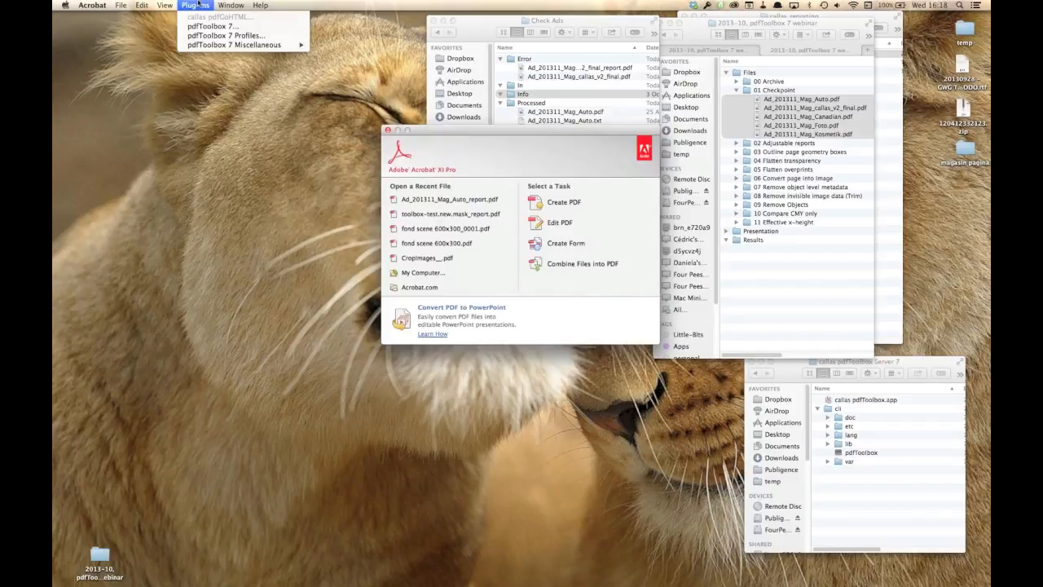
mouse_move(210, 45)
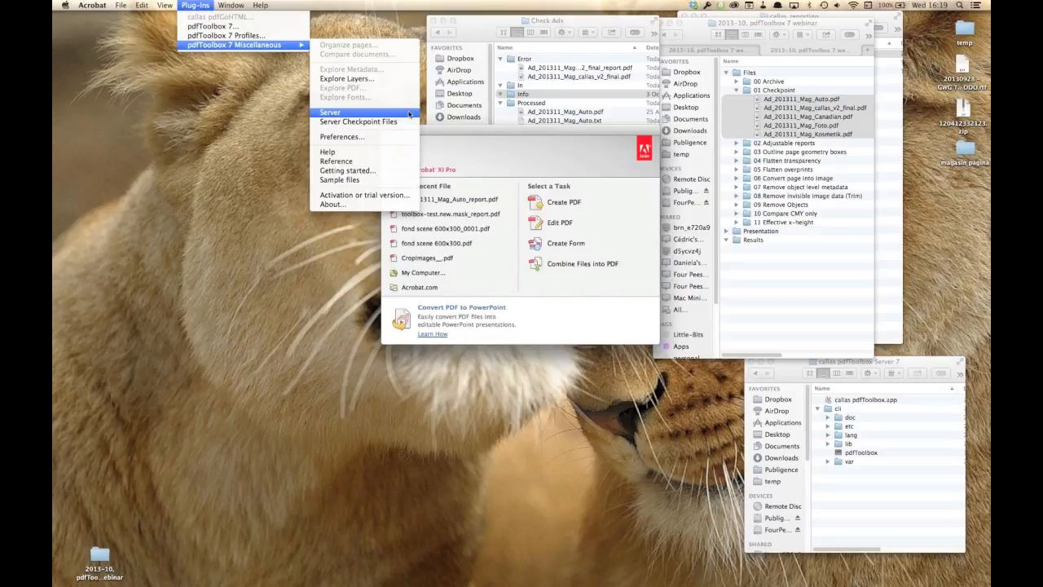
click(566, 141)
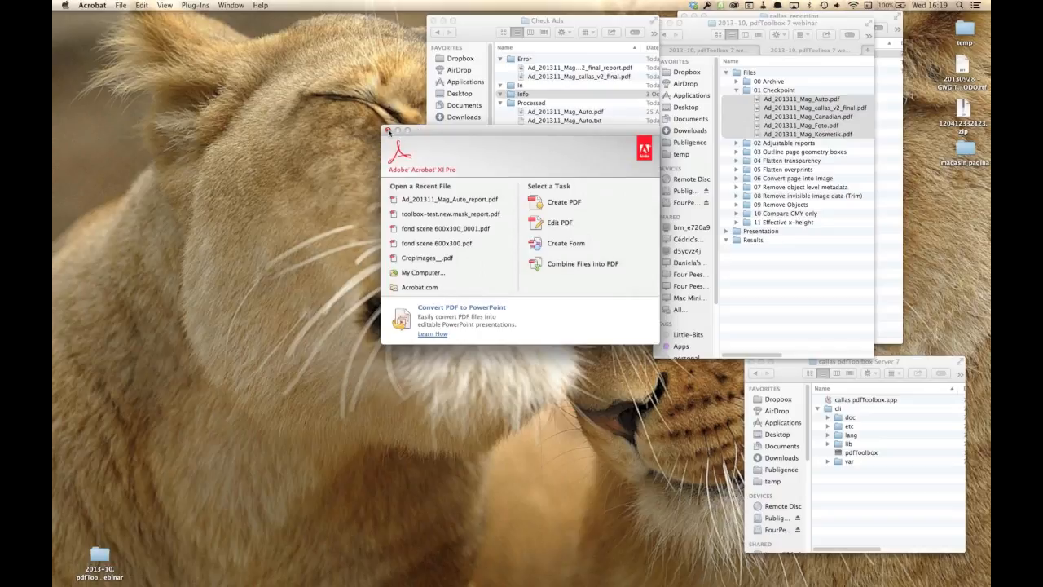
click(106, 4)
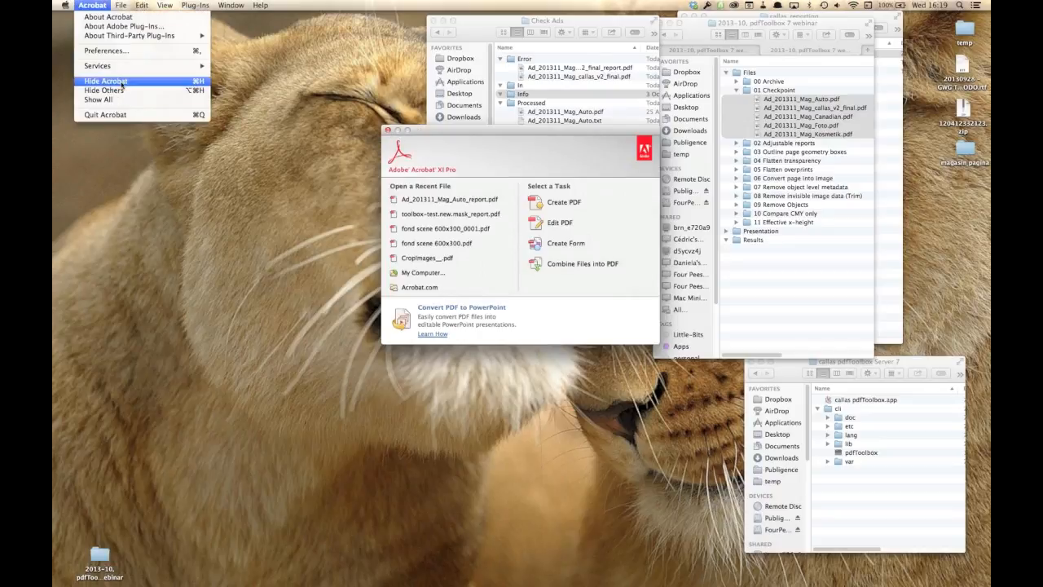
click(120, 83)
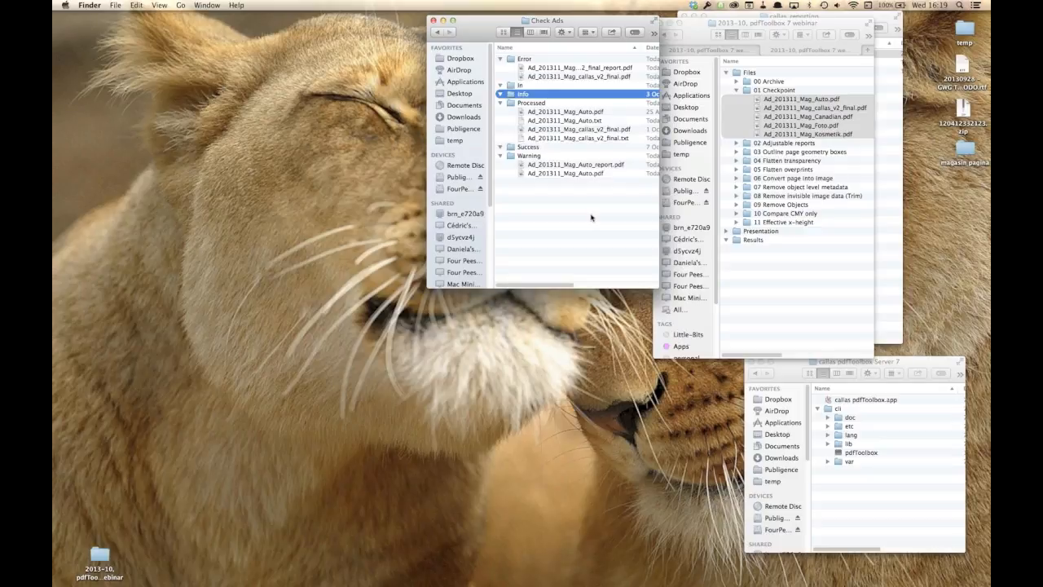
- Switch to the pdfToolbox 7 English presentation in Keynote and show slides 4 and 5 about pdfToolbox Checkpoint in Switch
key(super+Tab)
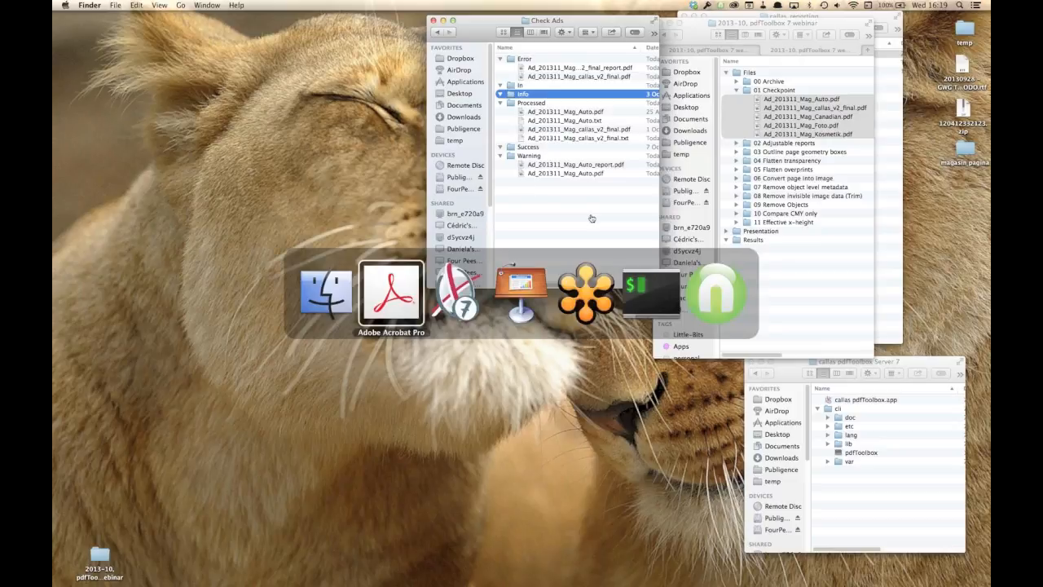
key(super+Tab)
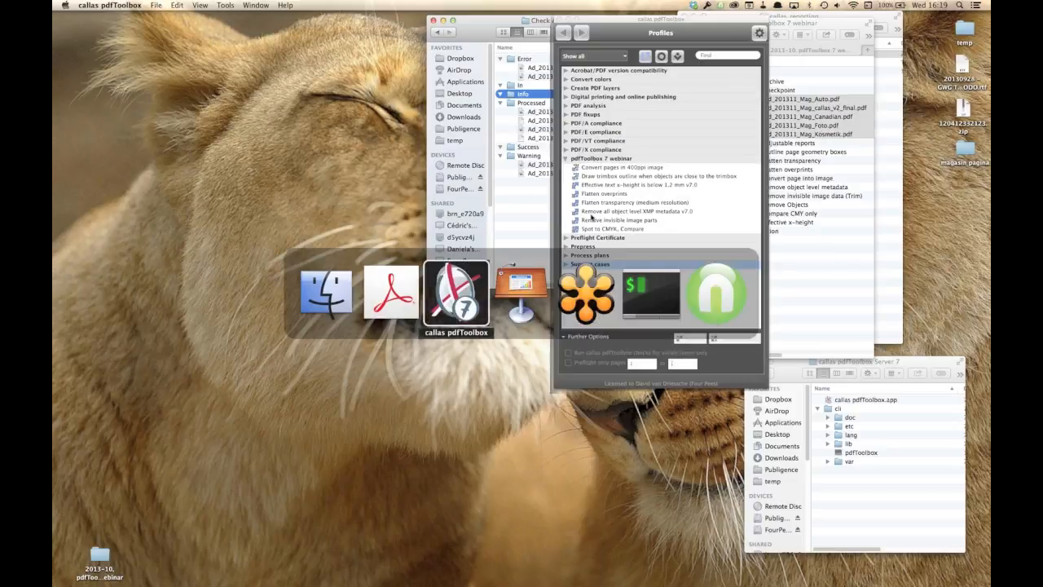
key(super+Tab)
key(super+Tab)
key(super+Tab)
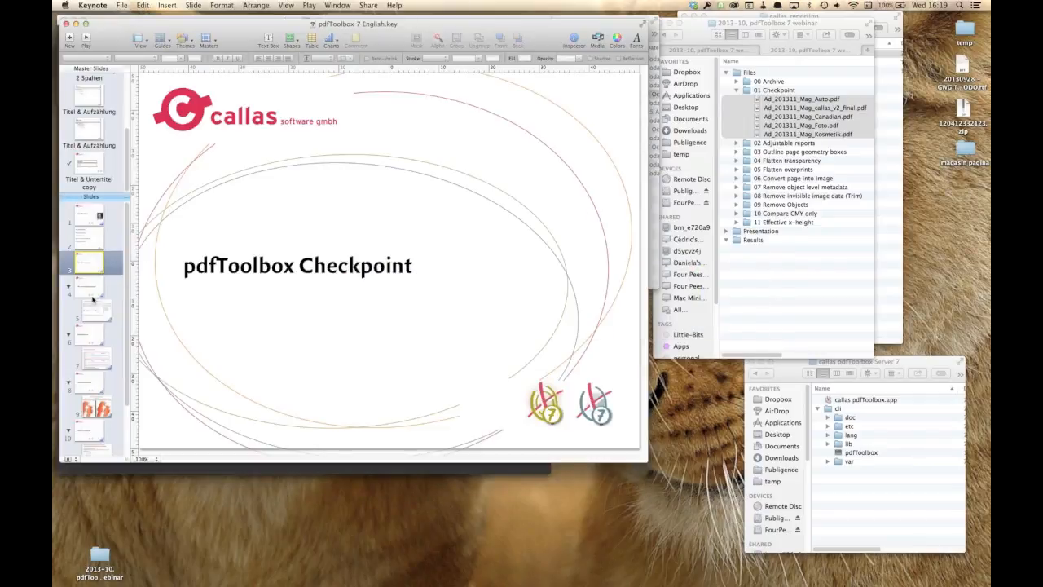
click(89, 290)
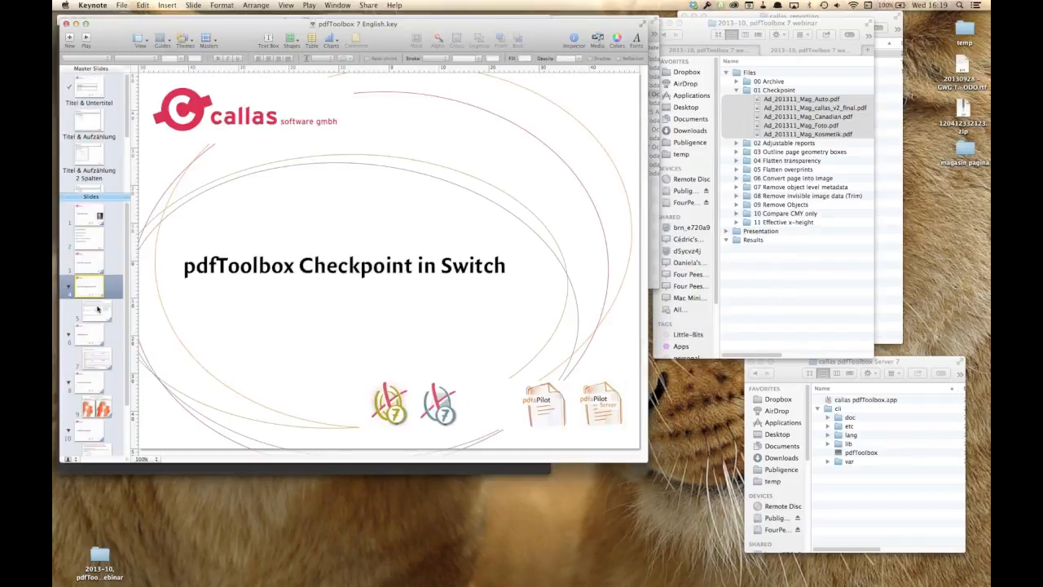
click(98, 307)
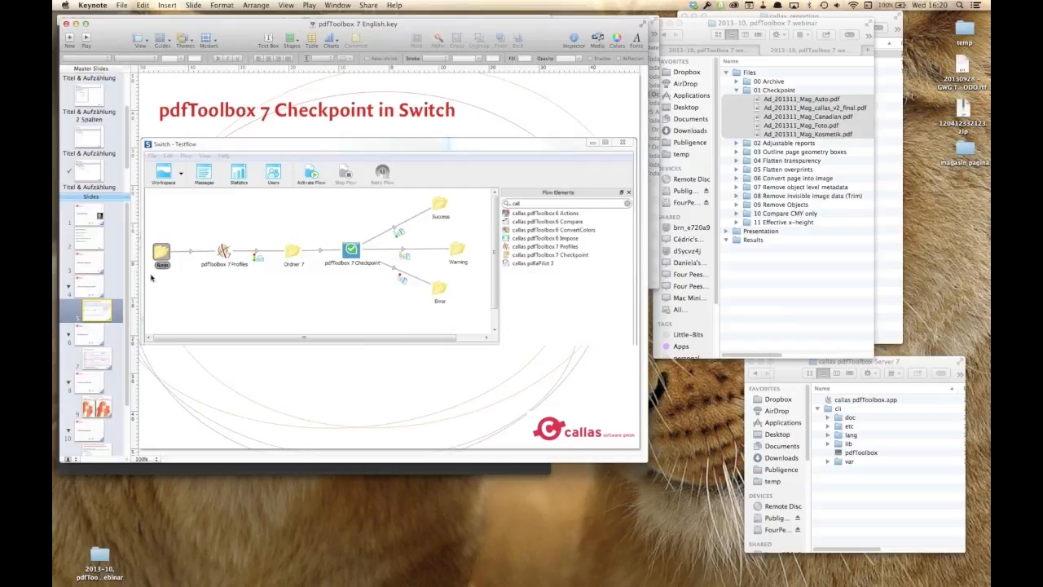
- Hide Keynote to return to callas pdfToolbox and open its list of server checkpoint files
key(super+h)
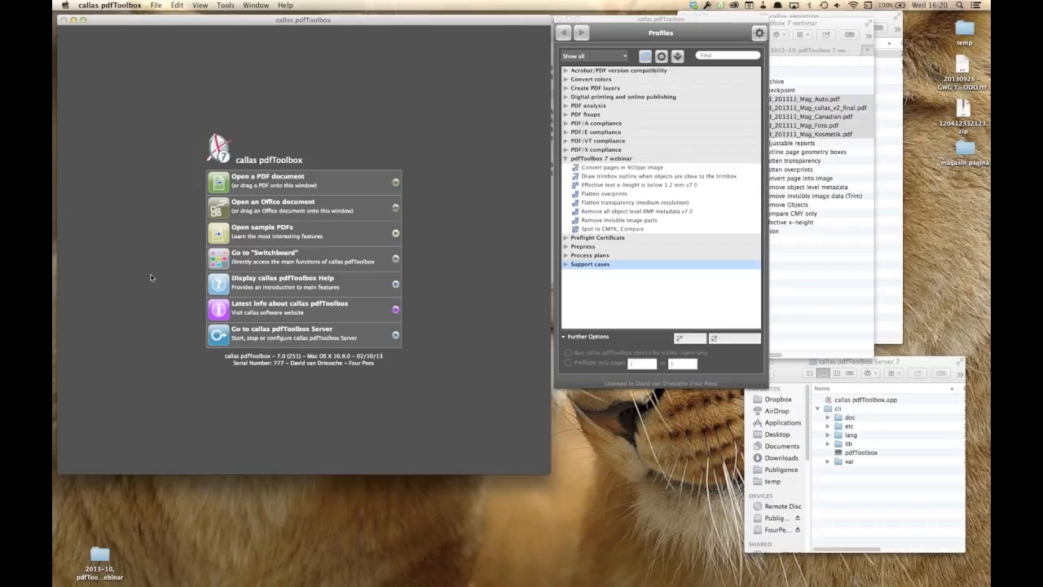
click(225, 5)
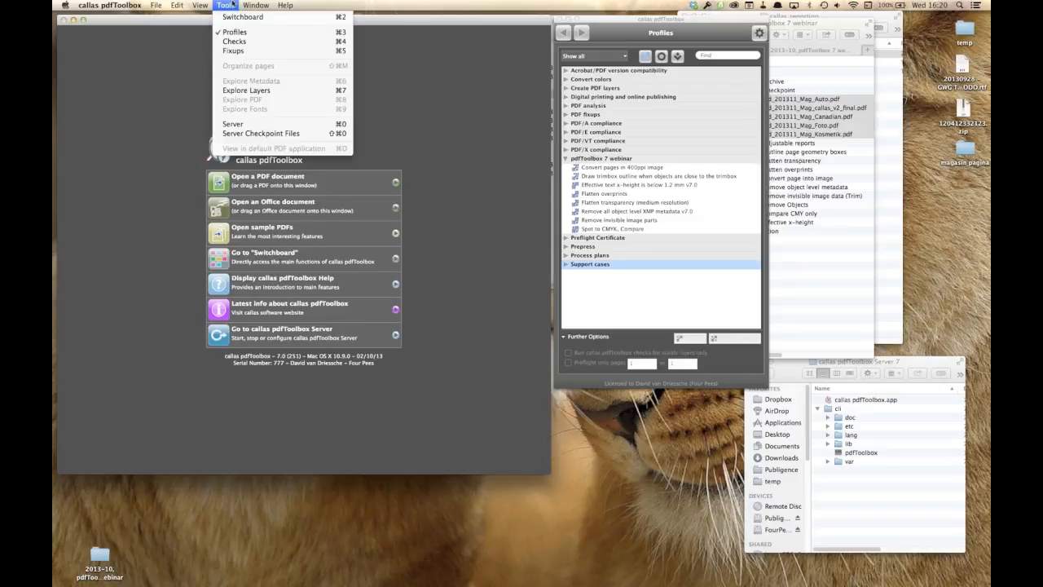
click(248, 133)
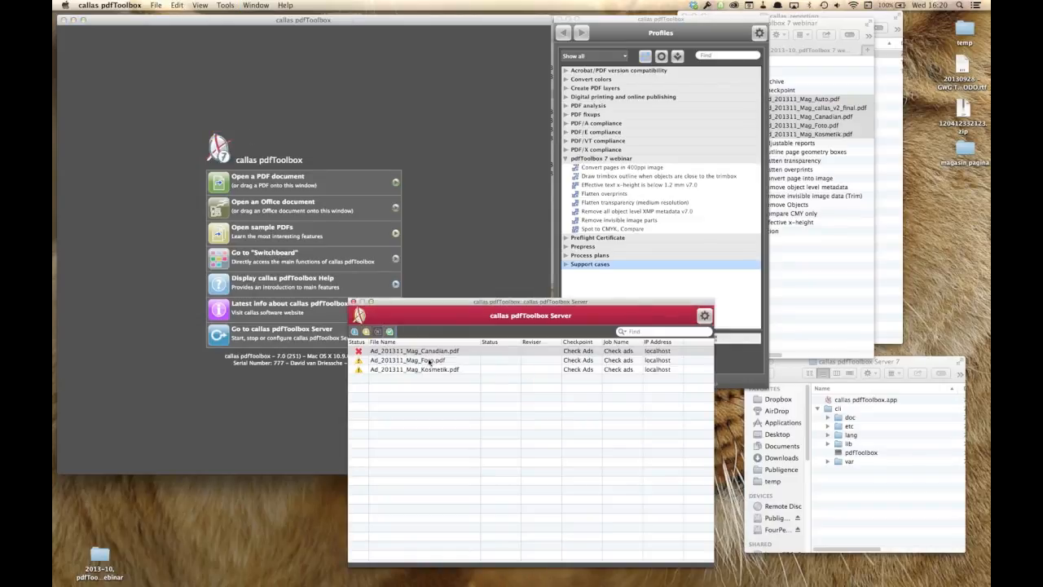